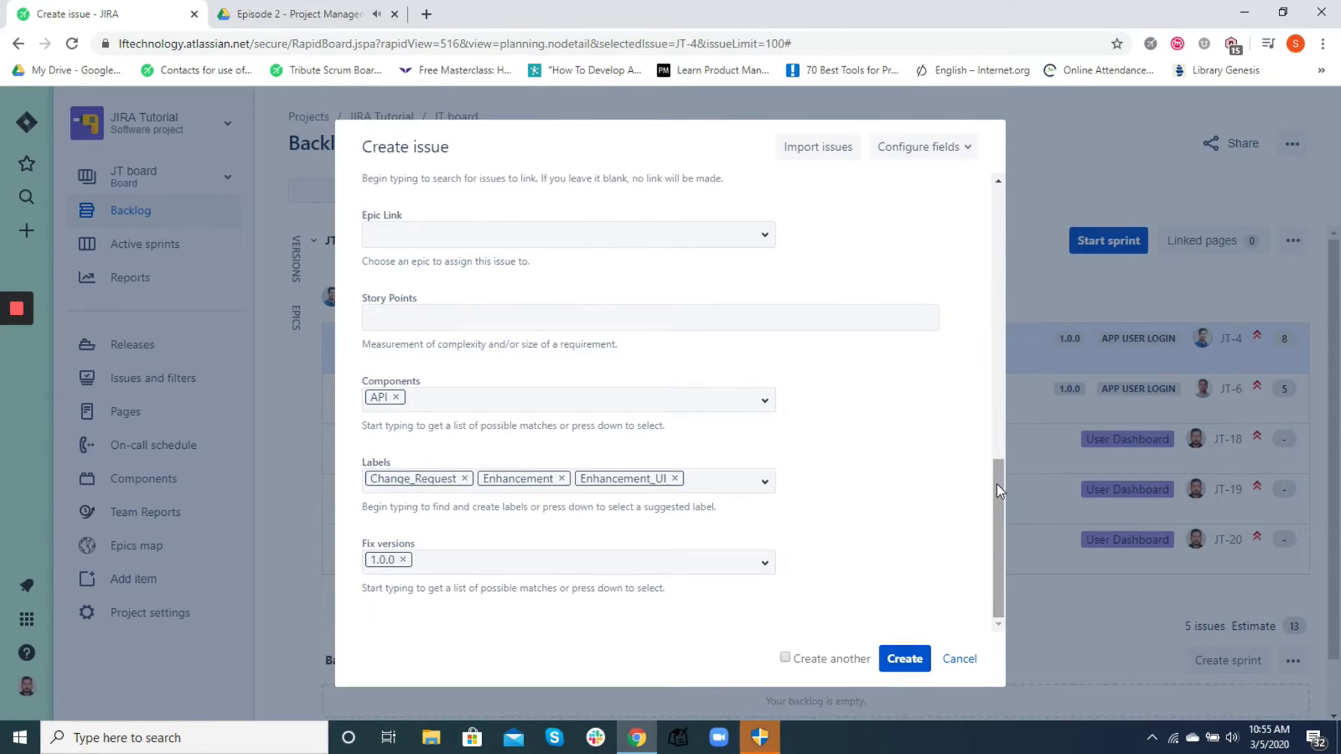
Step: Close the Create issue form and bring up the JT Sprint 2 active sprint board
left_click_drag(999, 475, 995, 396)
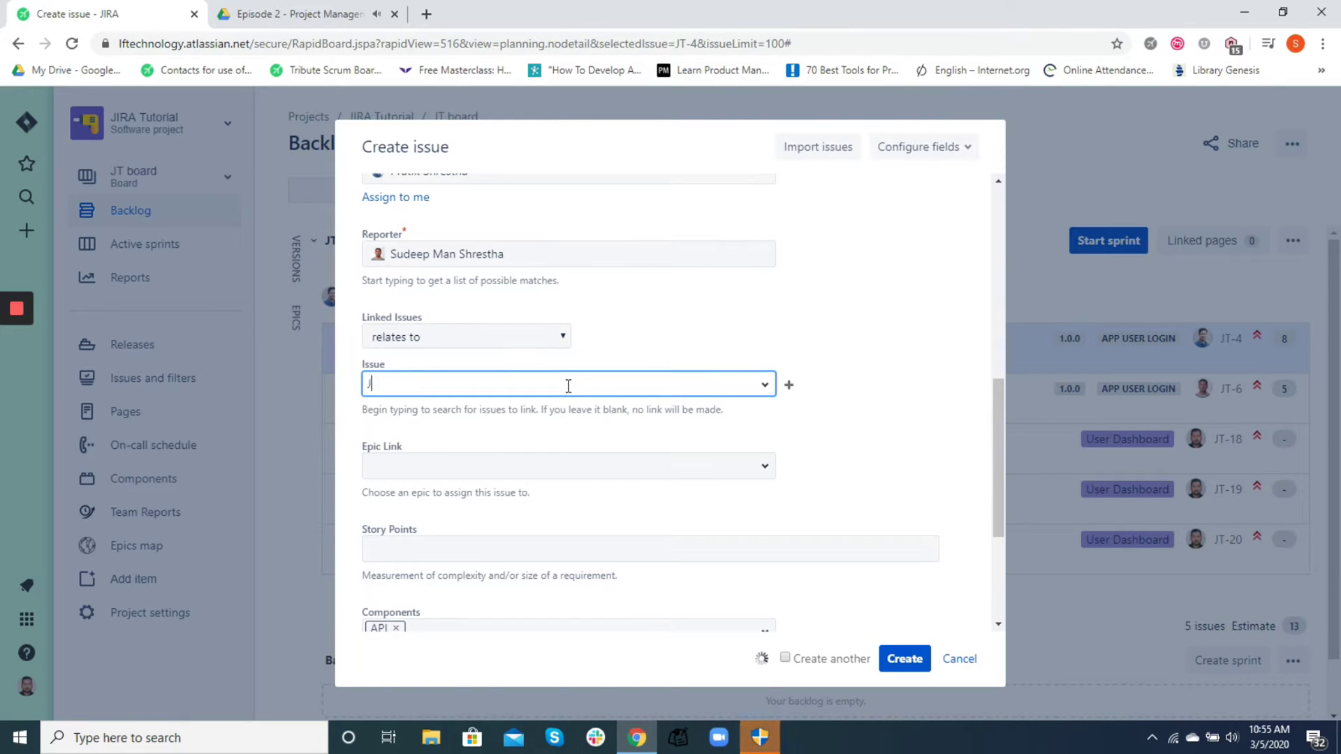
type("T")
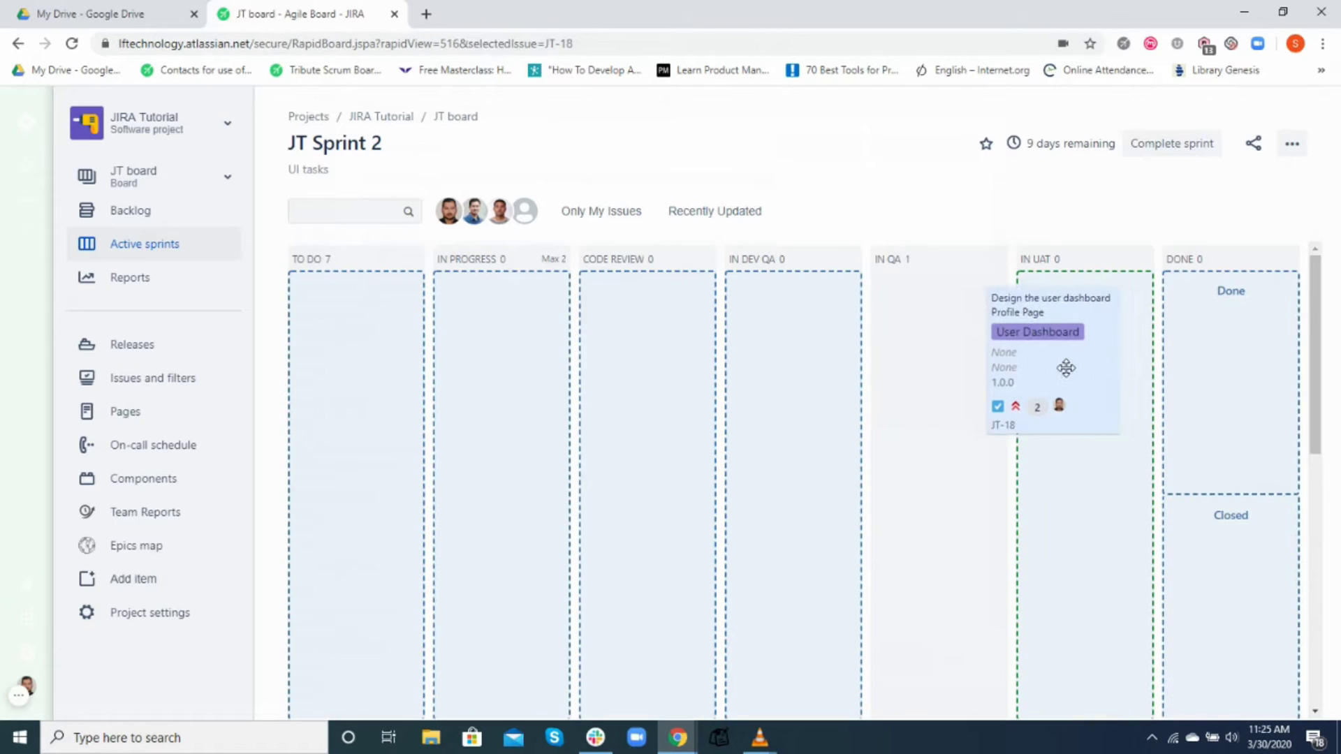
Step: Drag card JT-18 into IN UAT and then on toward DONE
left_click_drag(1066, 368, 1074, 360)
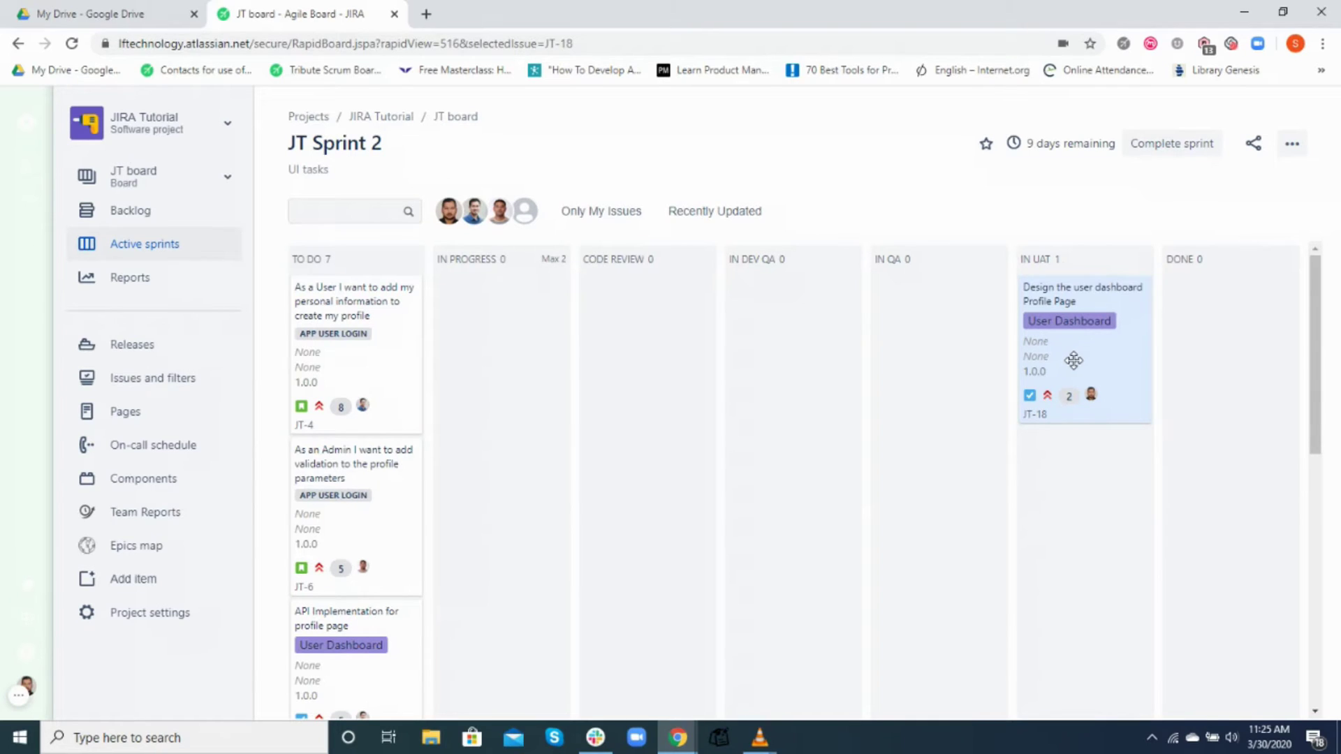
left_click_drag(1046, 361, 1193, 372)
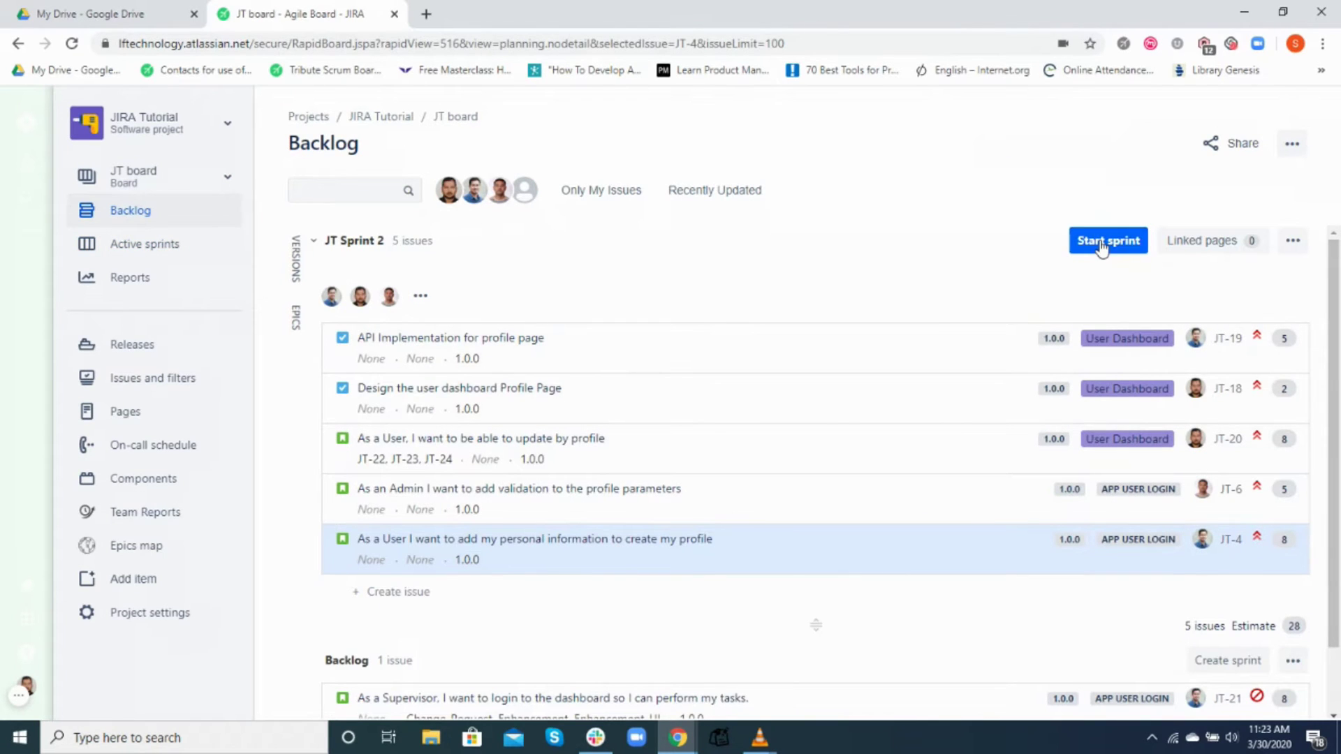
Step: Start JT Sprint 2 with a 2-week duration and the sprint goal 'UI tasks'
left_click(1108, 240)
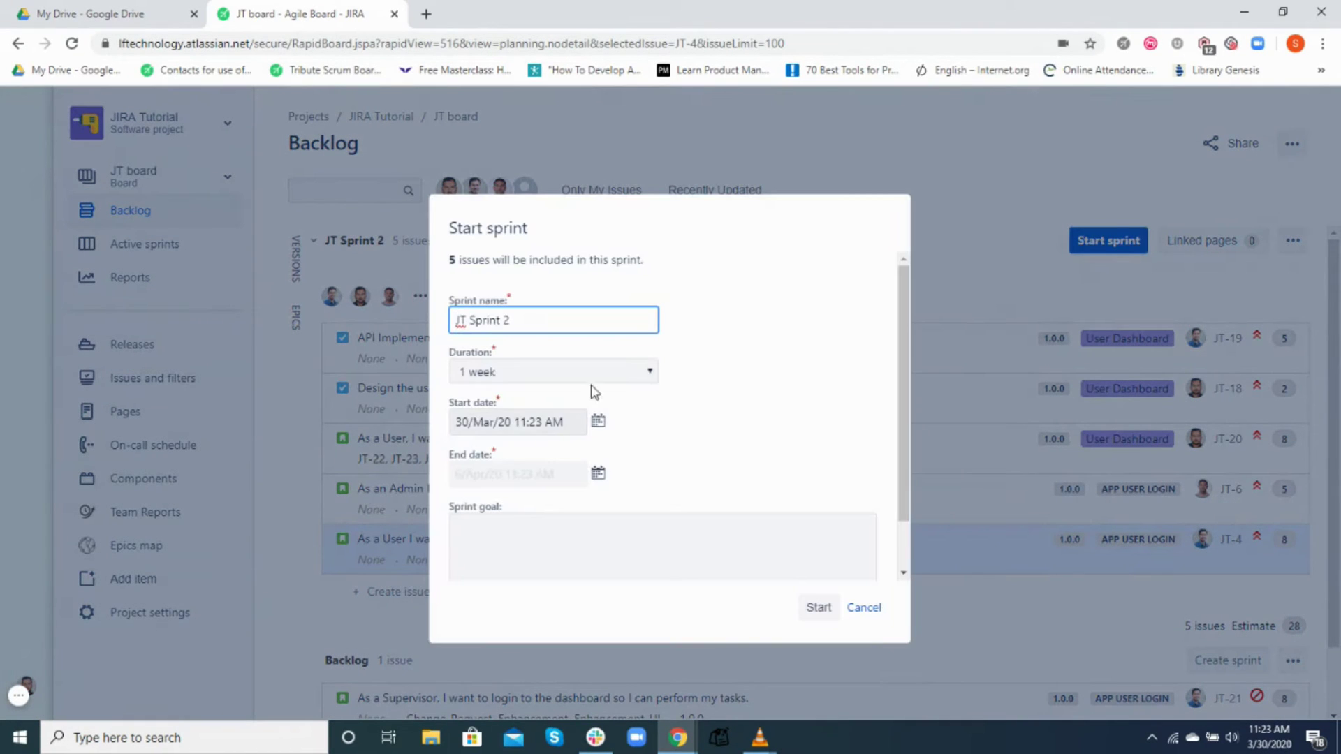
left_click(641, 374)
left_click(598, 410)
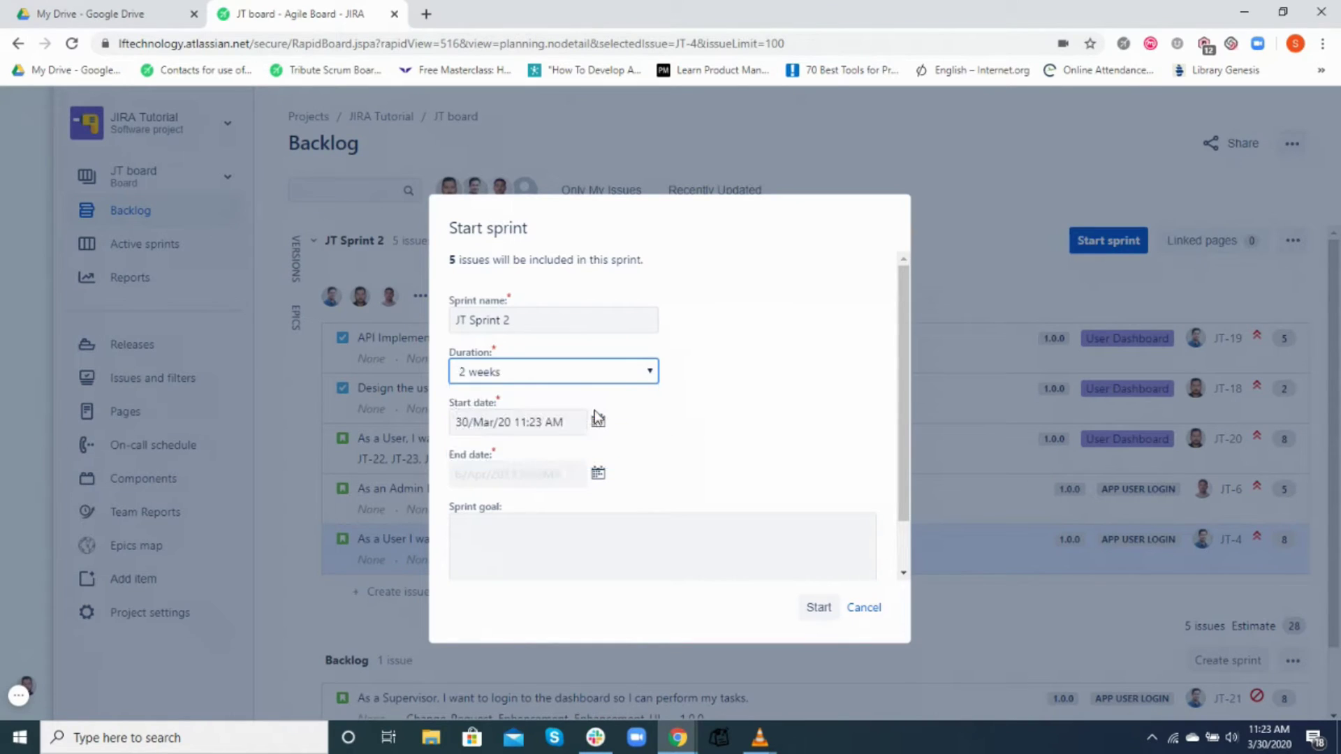
left_click(716, 528)
type("UI ")
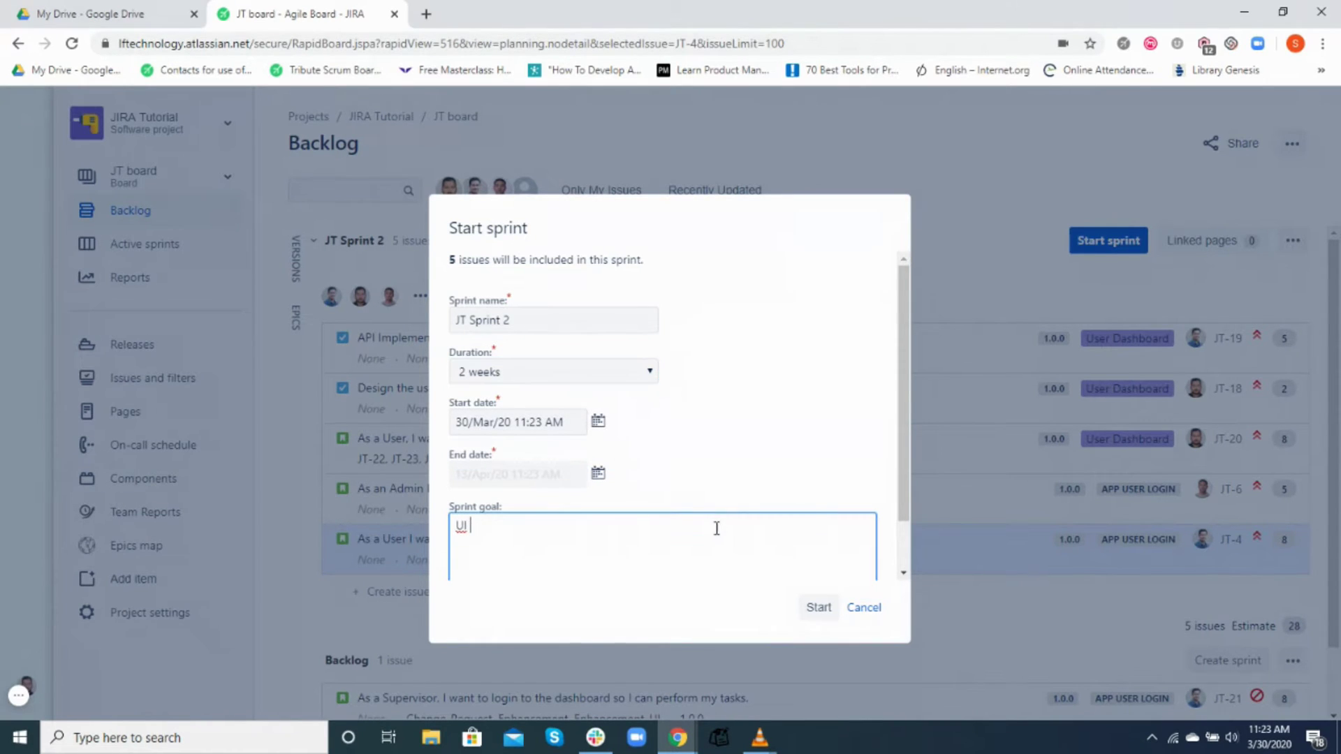
type("tak")
left_click(816, 607)
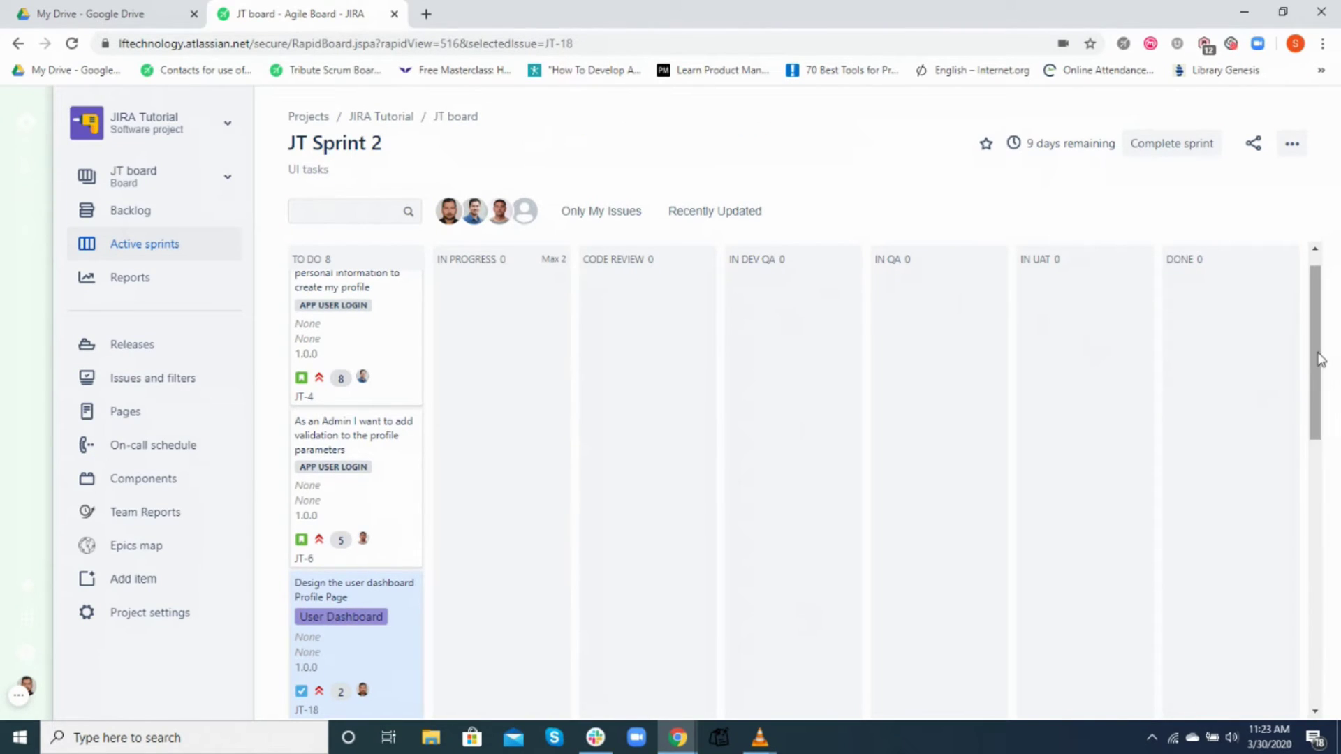
Step: Scroll the new sprint board to review all 8 issues in TO DO
mouse_move(1321, 359)
left_mouse_down()
mouse_move(1321, 372)
mouse_move(1321, 351)
left_mouse_up()
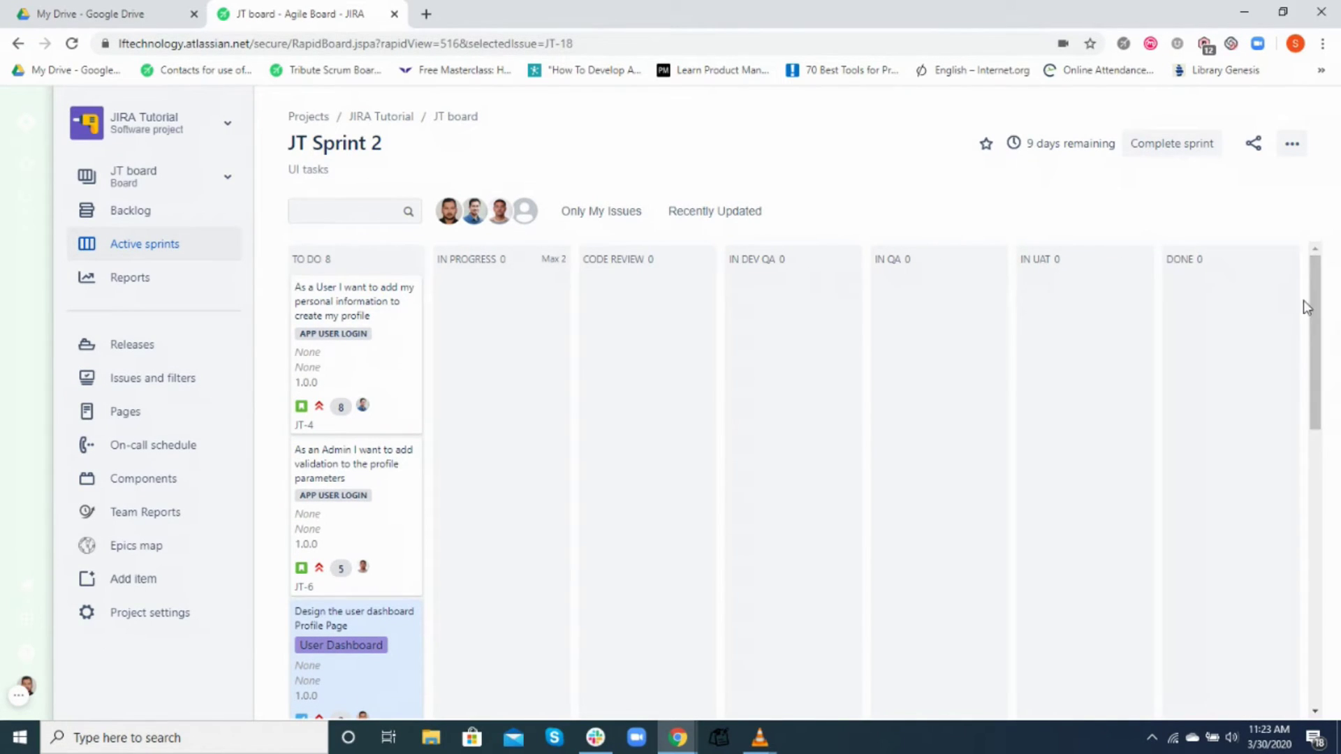
left_click(1293, 149)
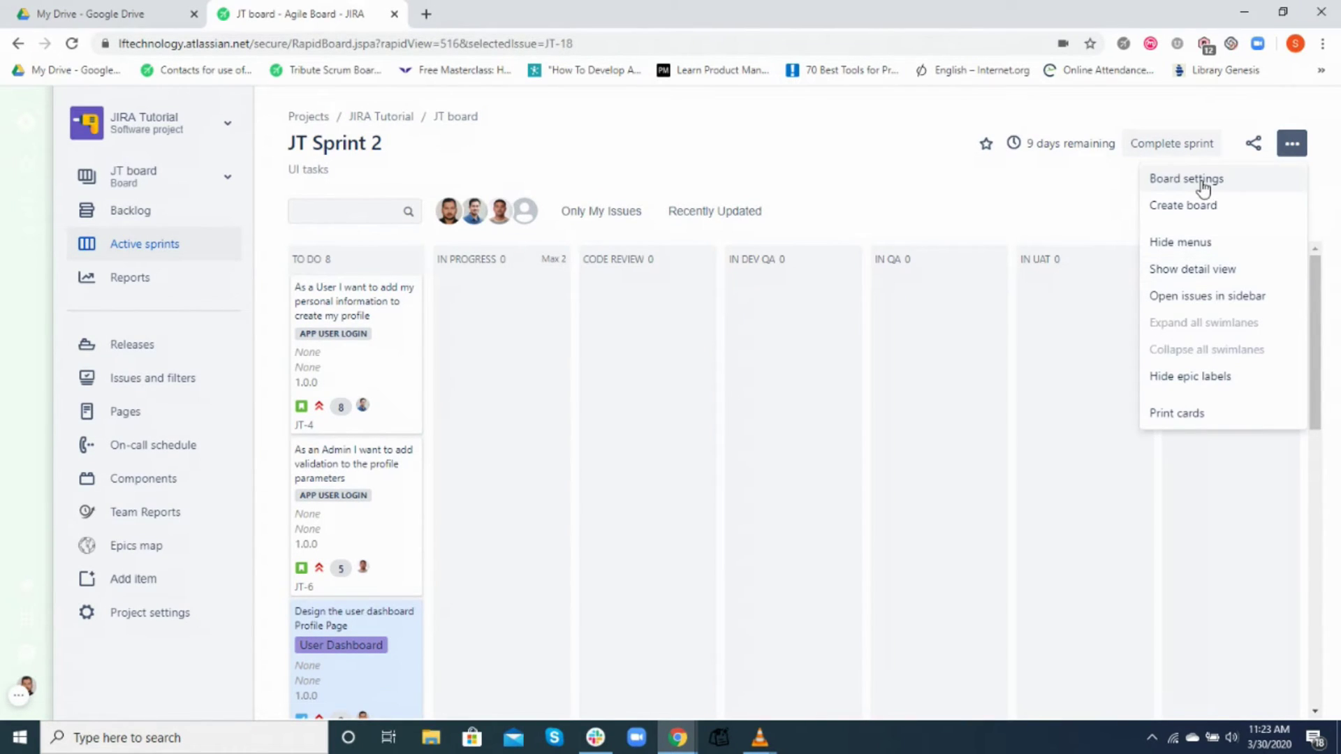
left_click(1202, 180)
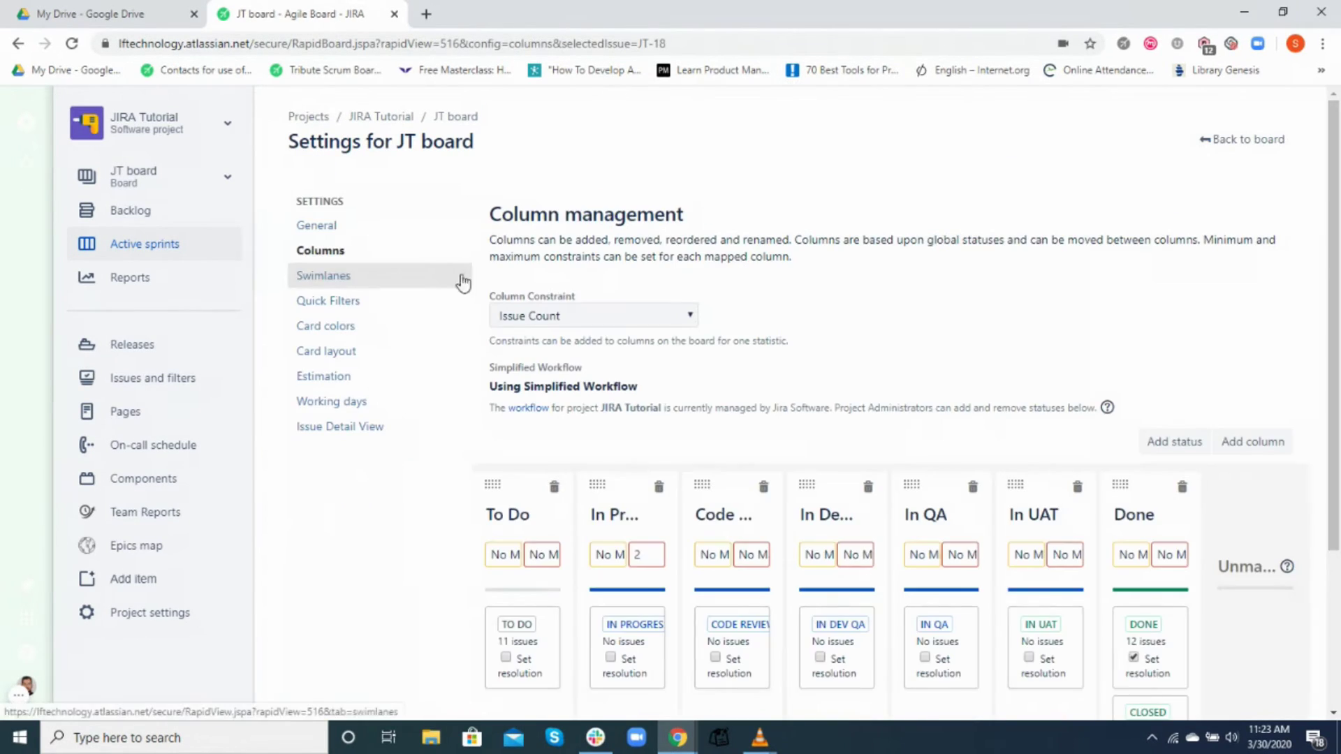
left_click(383, 253)
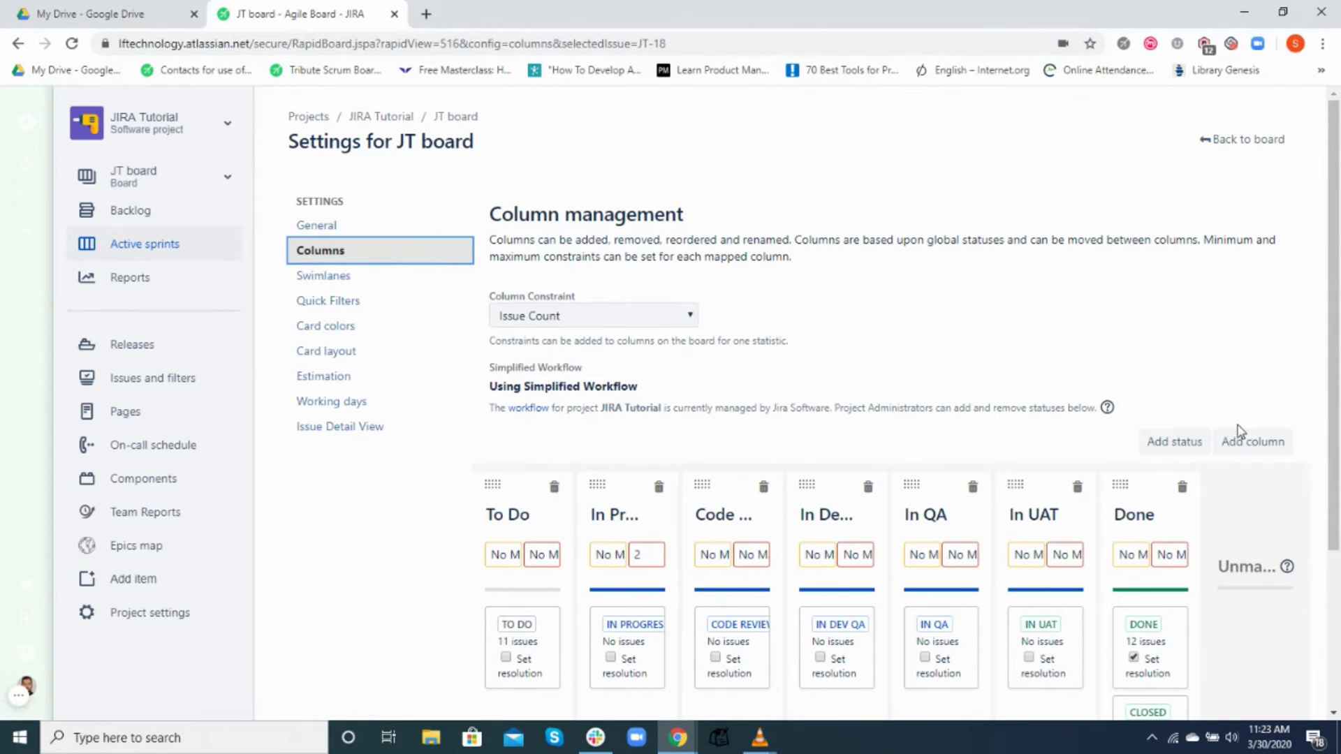
left_click_drag(1332, 294, 1338, 359)
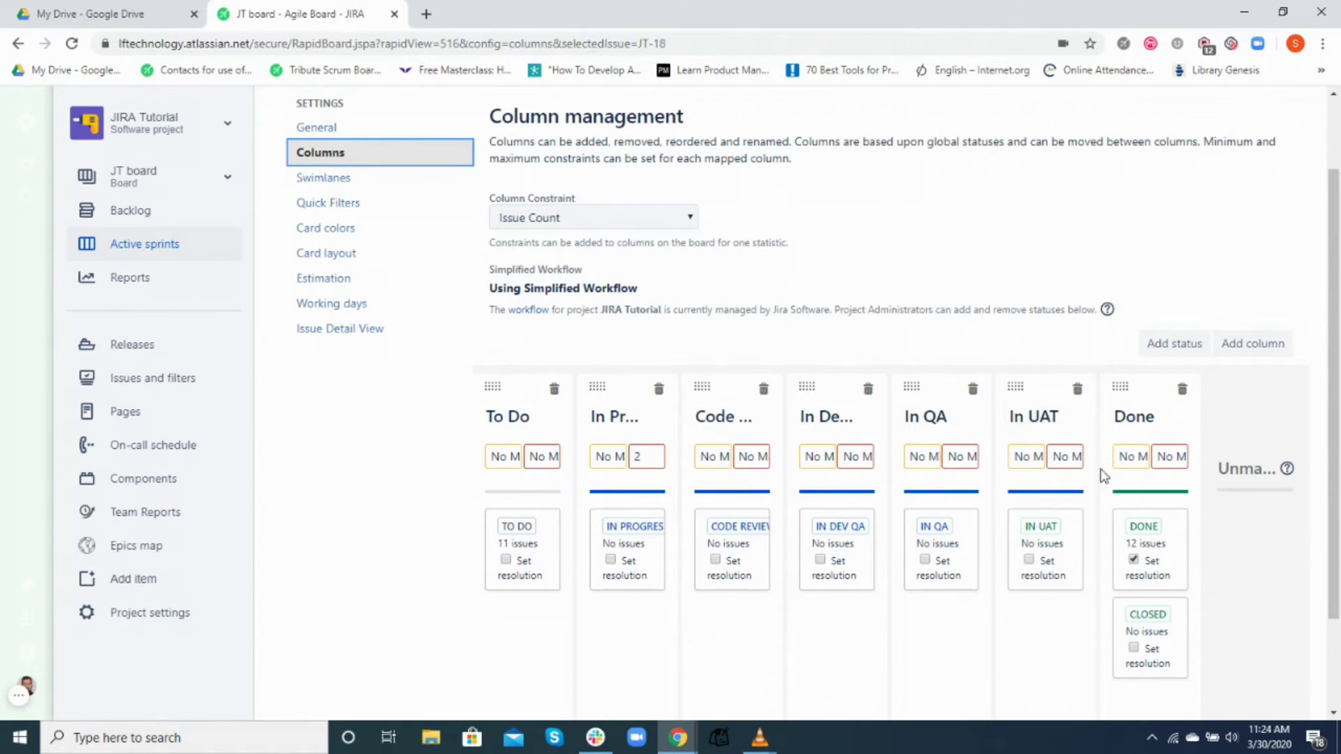
left_click(124, 246)
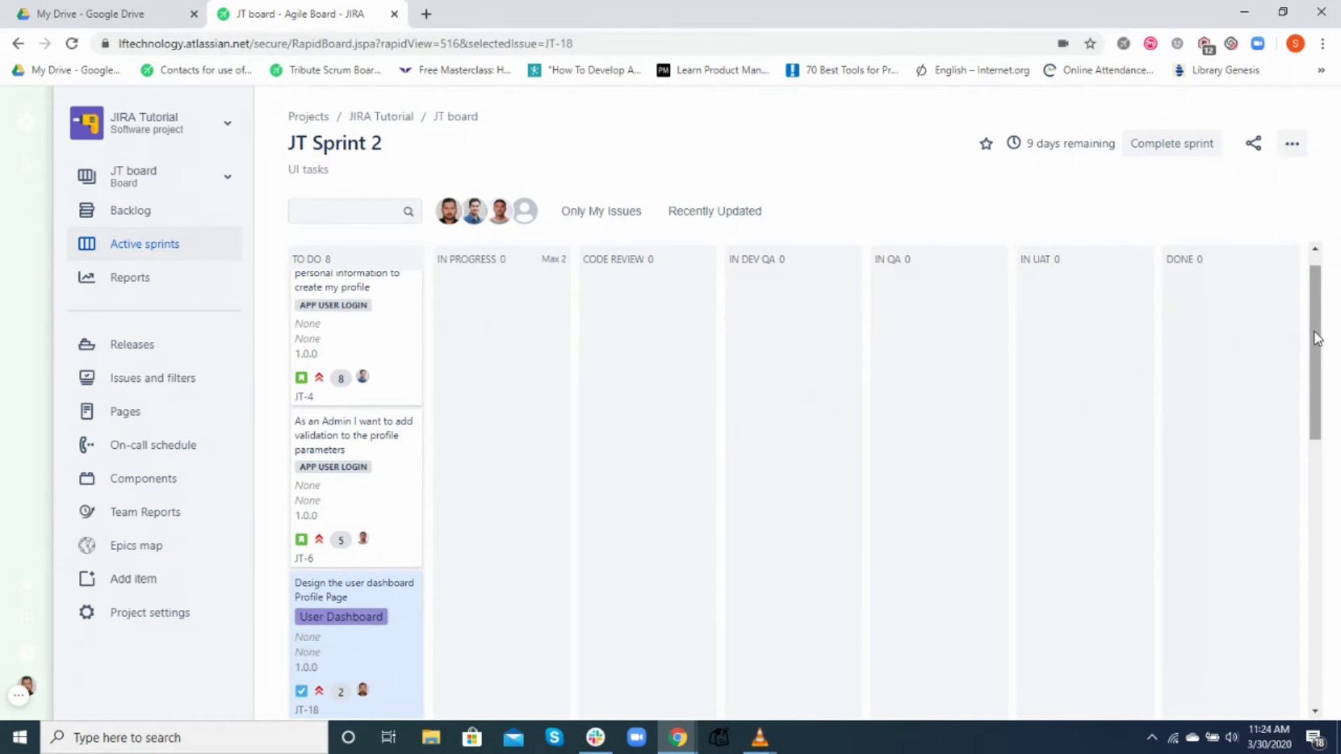
scroll(1311, 338, "up", 1)
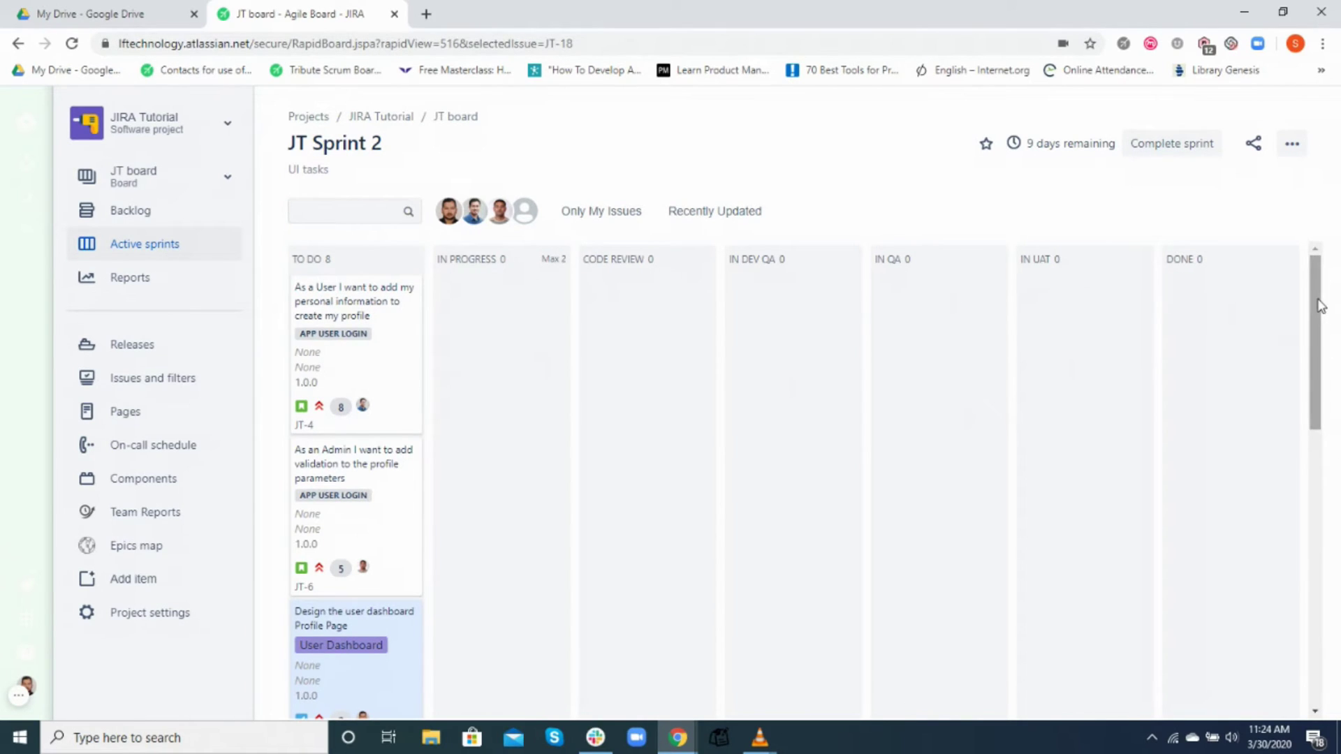
left_click_drag(1320, 306, 1323, 351)
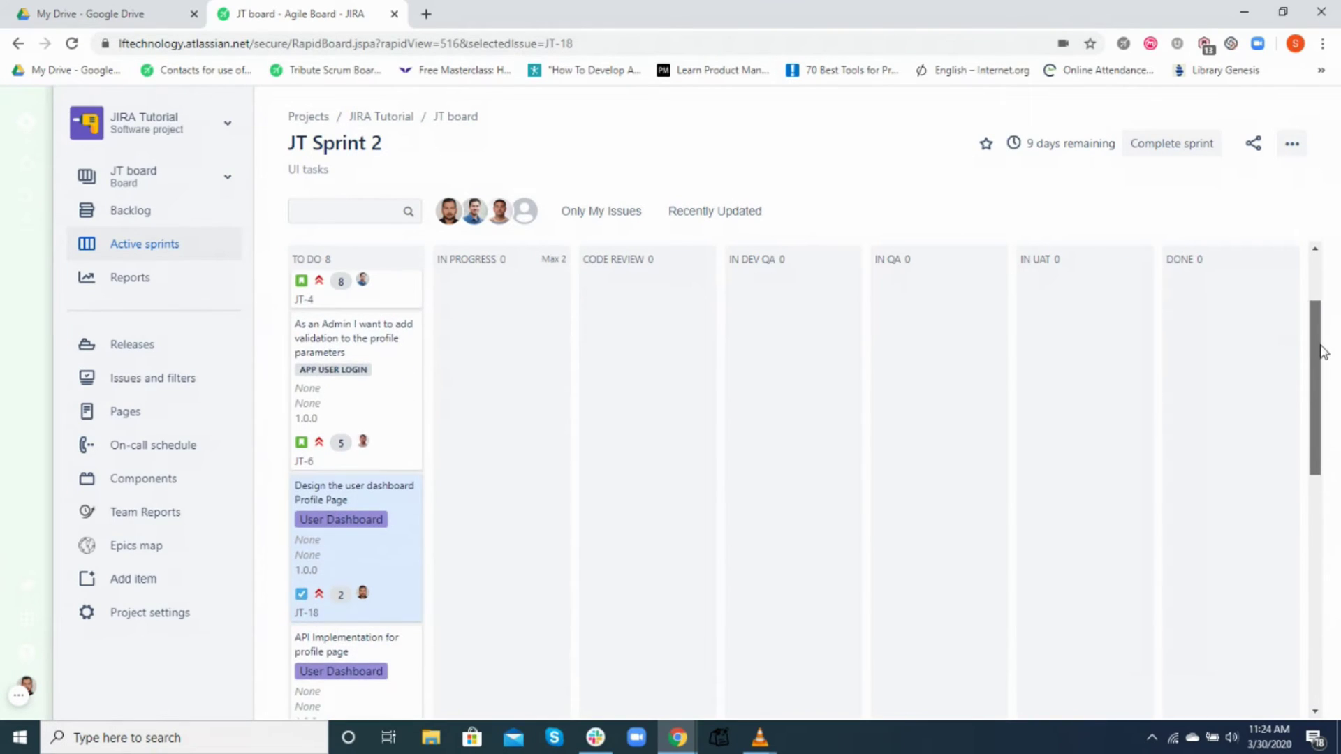
Step: Drag JT-18 through IN PROGRESS, CODE REVIEW and IN DEV QA into IN QA
left_click_drag(368, 557, 518, 535)
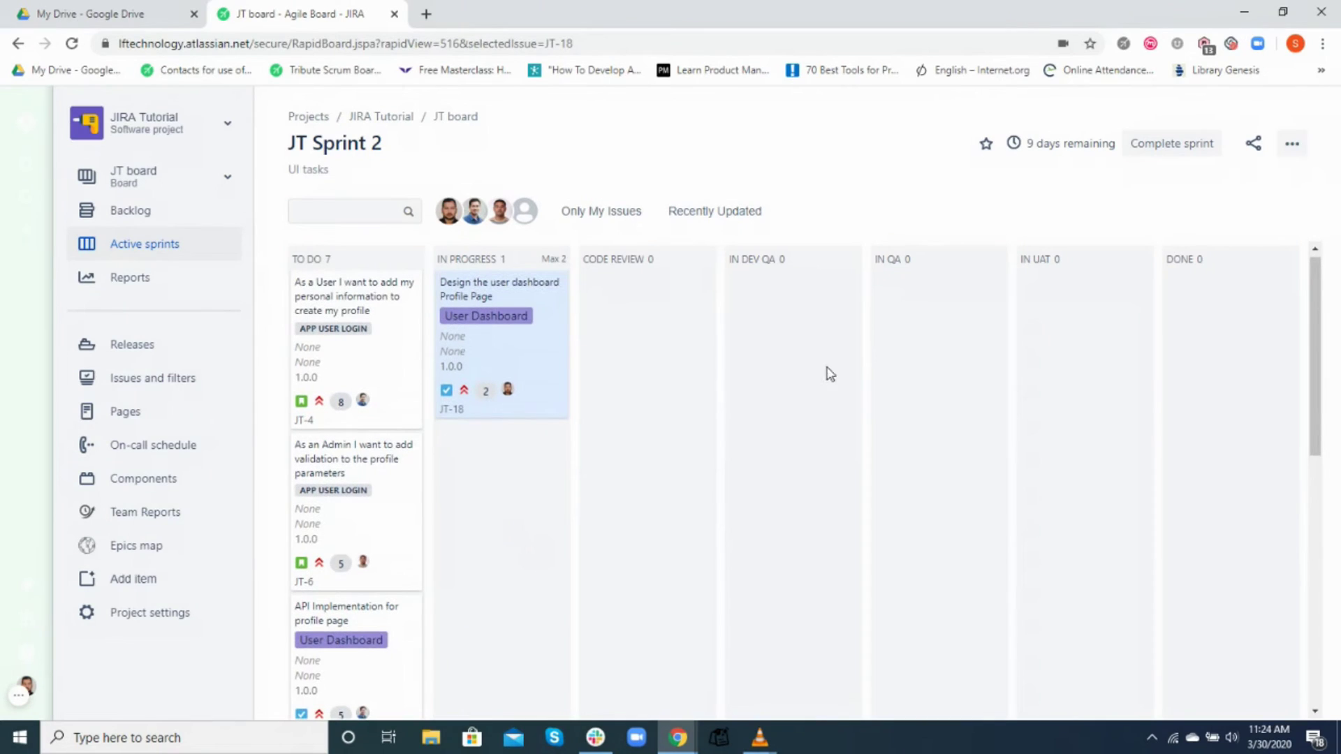
left_click_drag(1320, 344, 1319, 313)
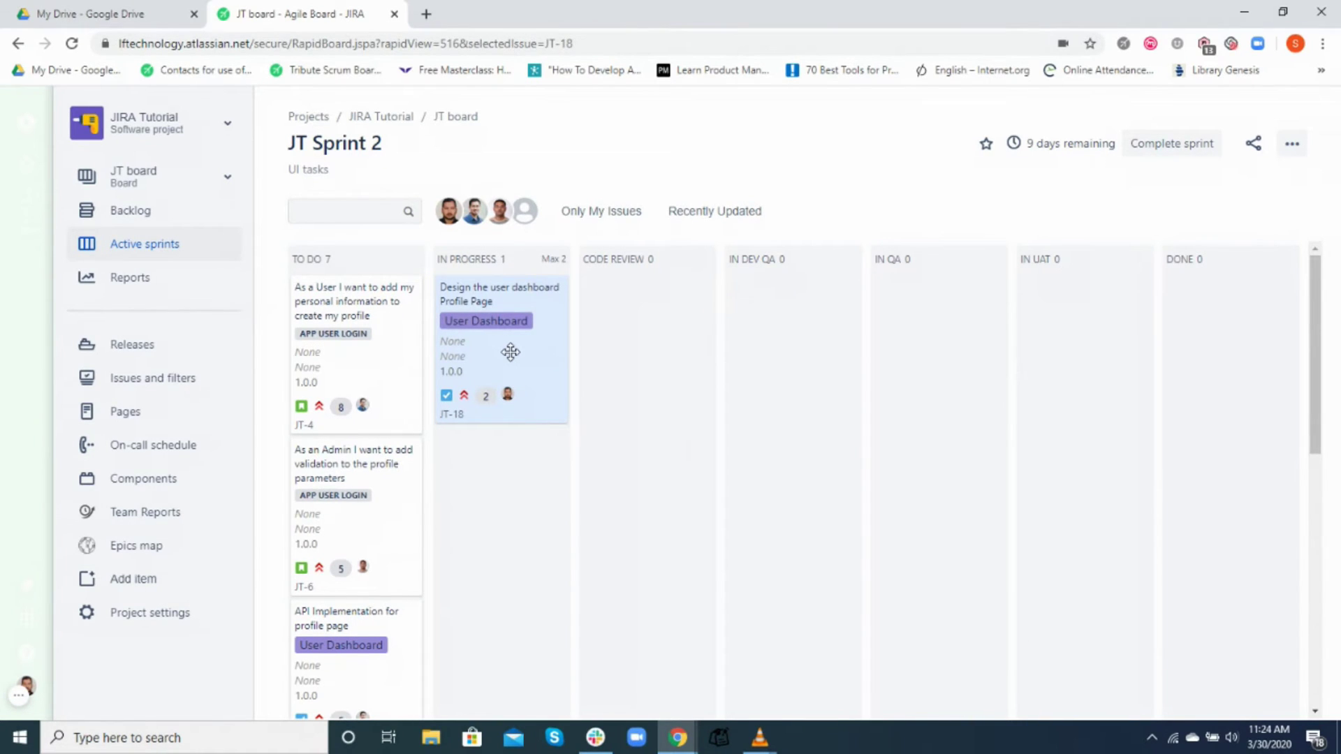
left_click_drag(492, 353, 630, 363)
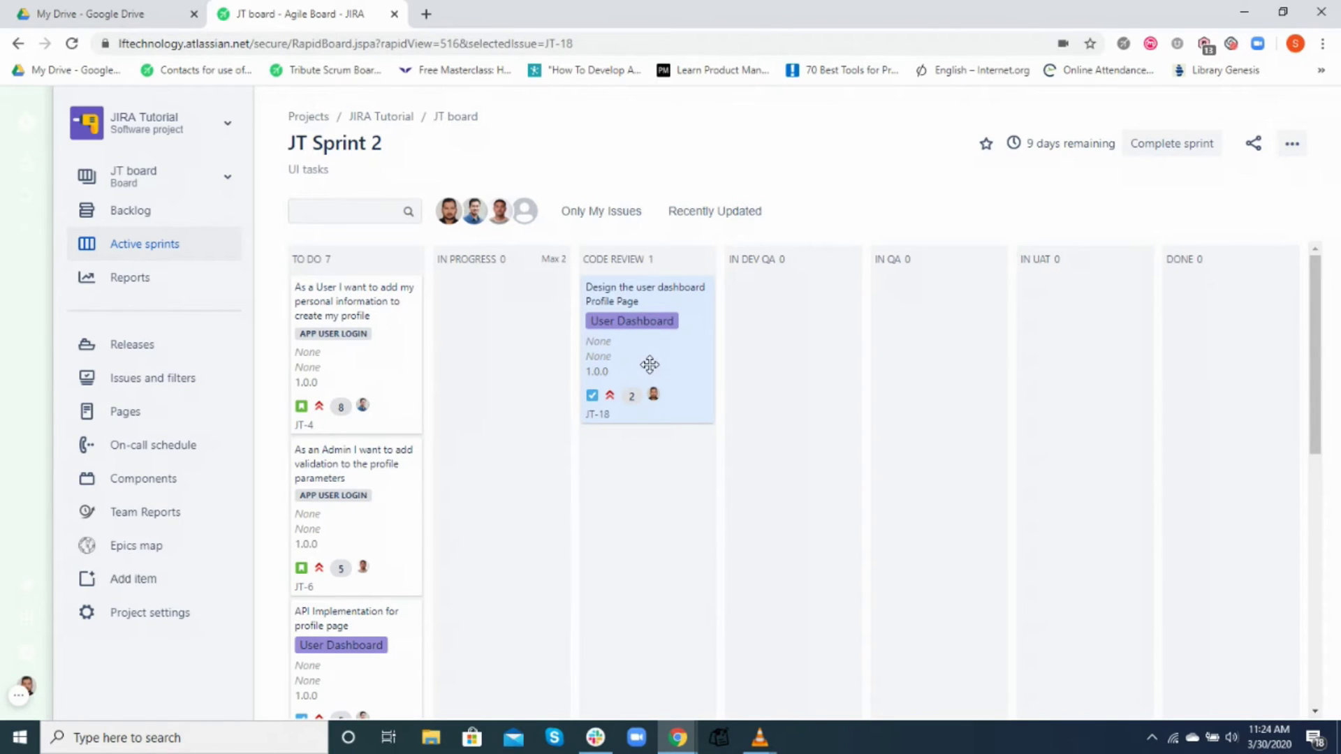
left_click_drag(650, 364, 786, 369)
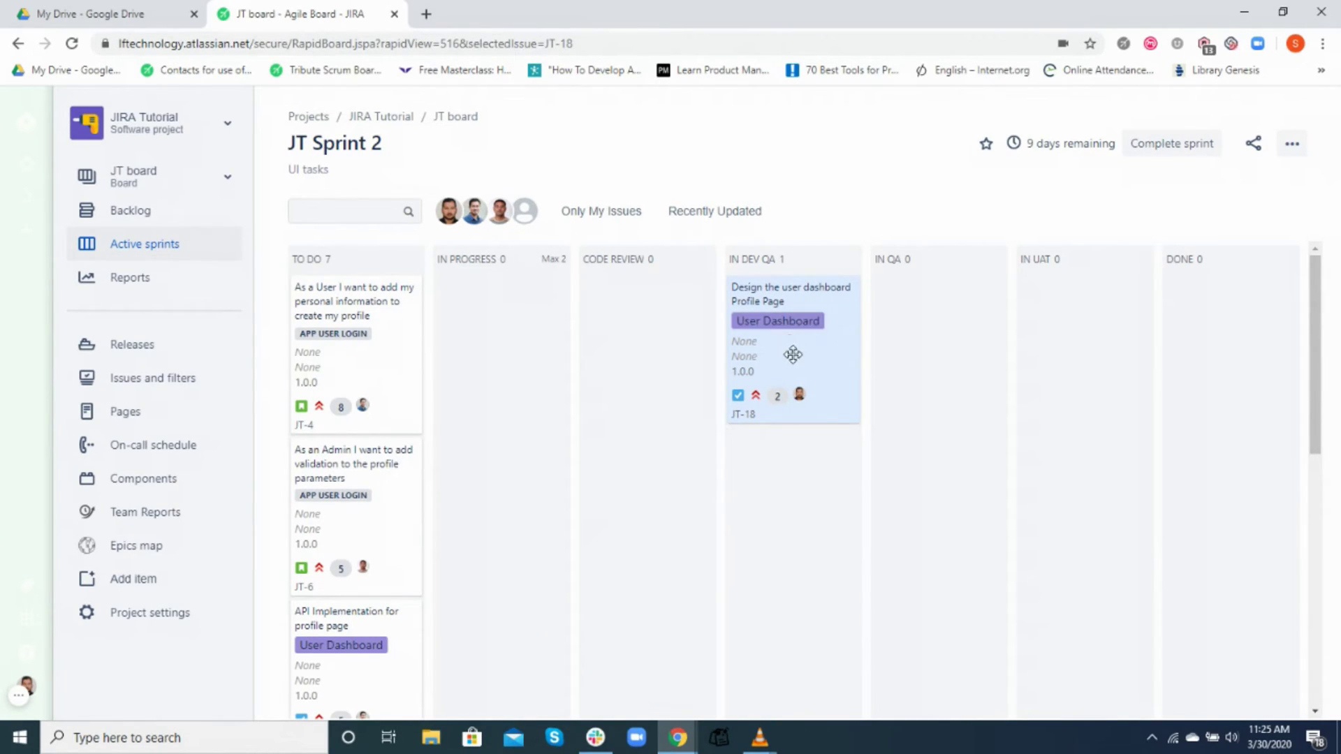
left_click_drag(793, 357, 928, 358)
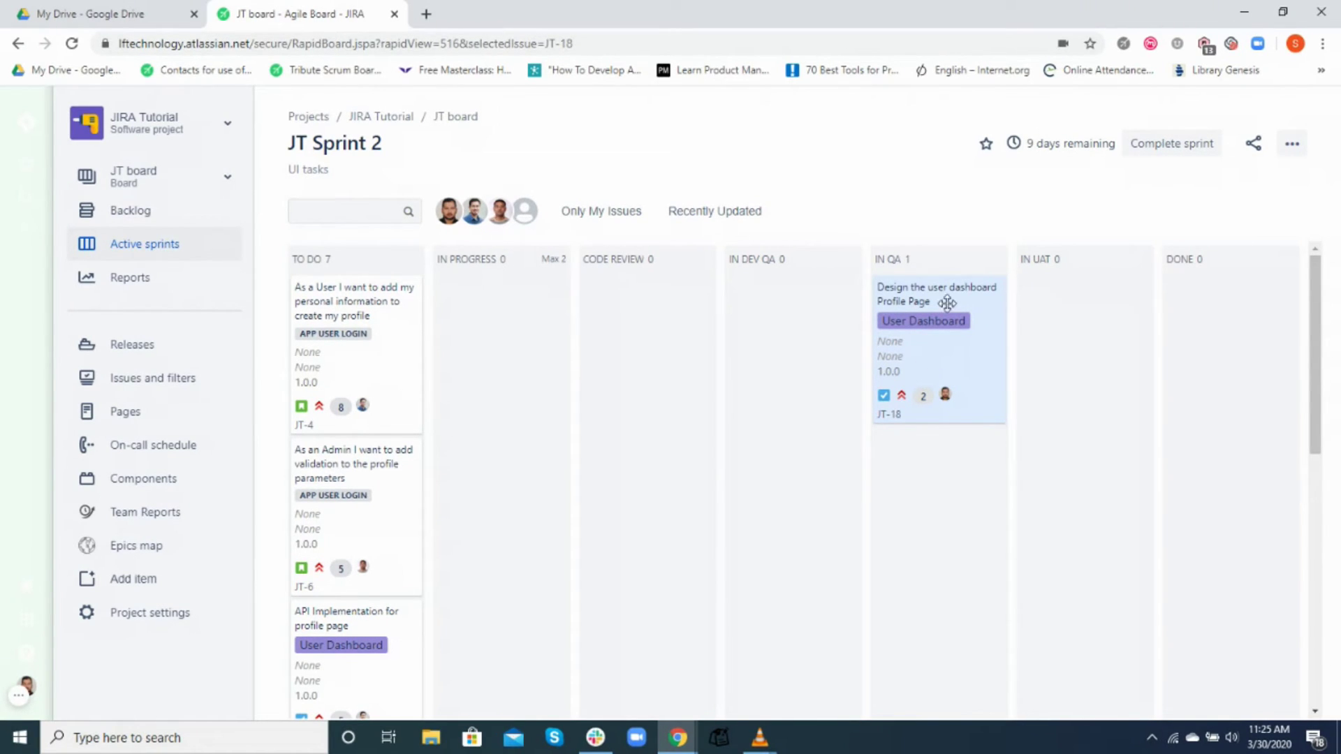
Step: Drag JT-18 from IN QA to IN UAT, then into DONE
left_click_drag(937, 344, 1074, 361)
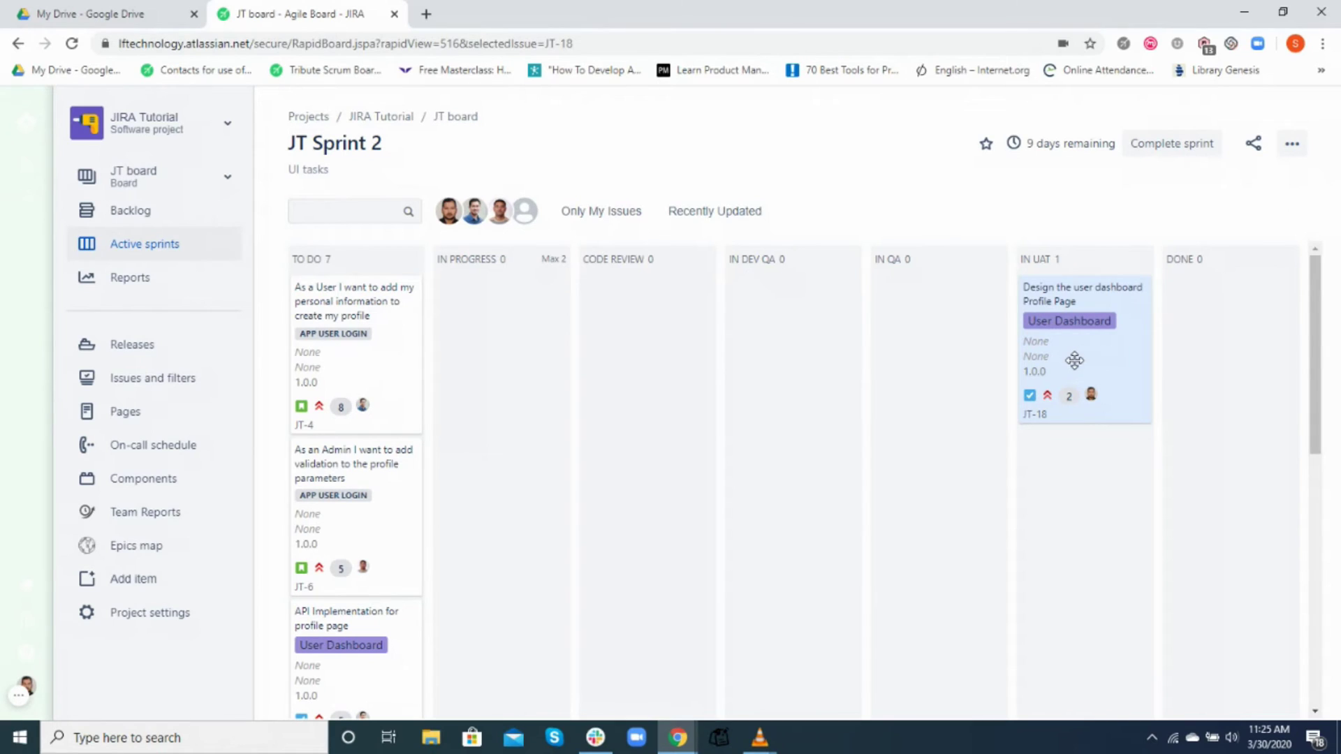
left_click_drag(1045, 360, 1193, 372)
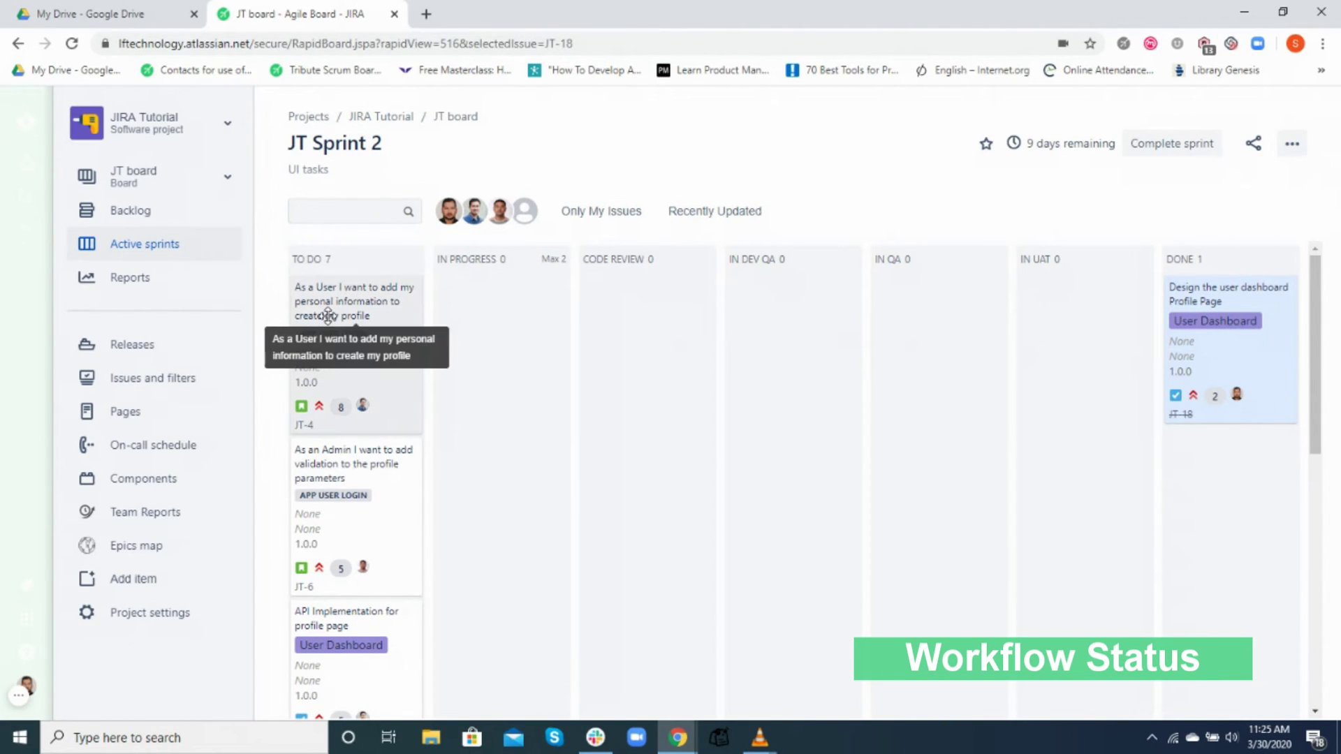
Step: Try dragging JT-4, JT-18 and the API Implementation card, leaving JT-18 in DONE
mouse_move(328, 316)
left_mouse_down()
mouse_move(494, 336)
mouse_move(339, 319)
left_mouse_up()
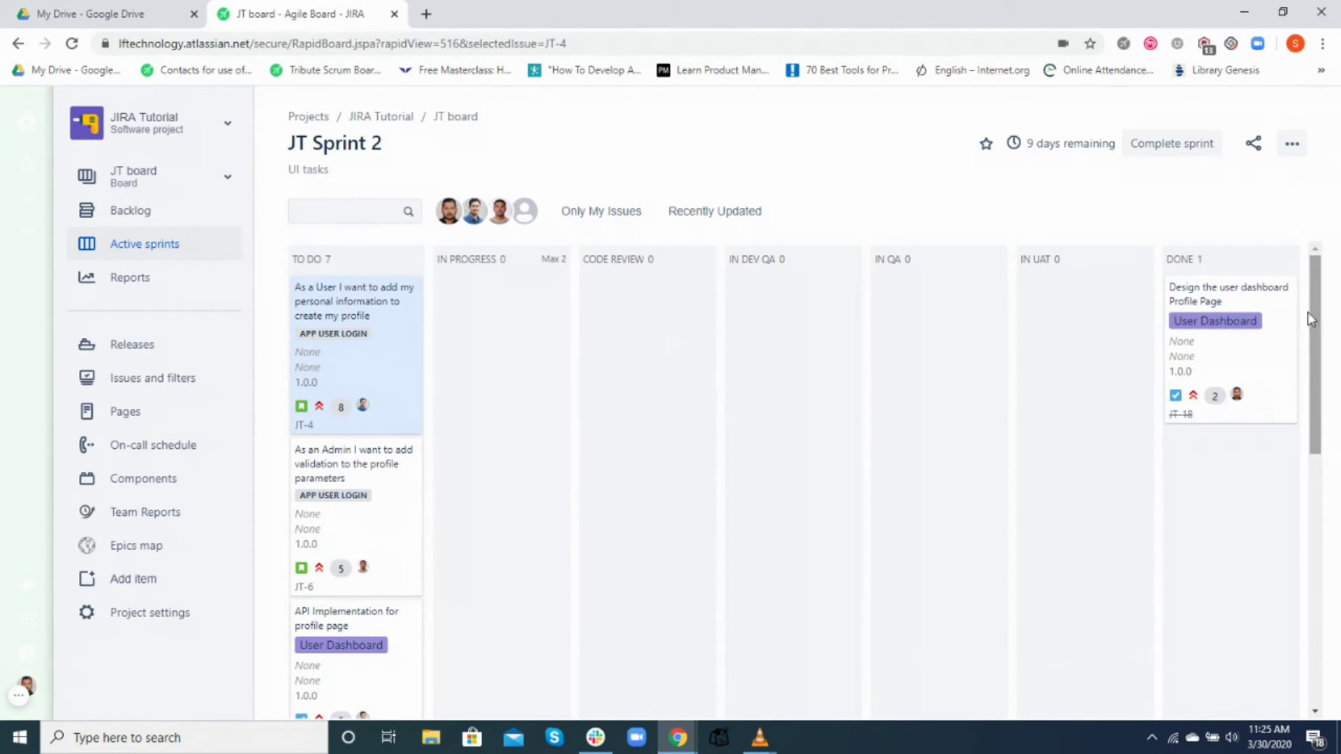
mouse_move(1203, 349)
left_mouse_down()
mouse_move(1107, 380)
mouse_move(1210, 356)
mouse_move(1195, 371)
mouse_move(1226, 440)
mouse_move(1209, 359)
left_mouse_up()
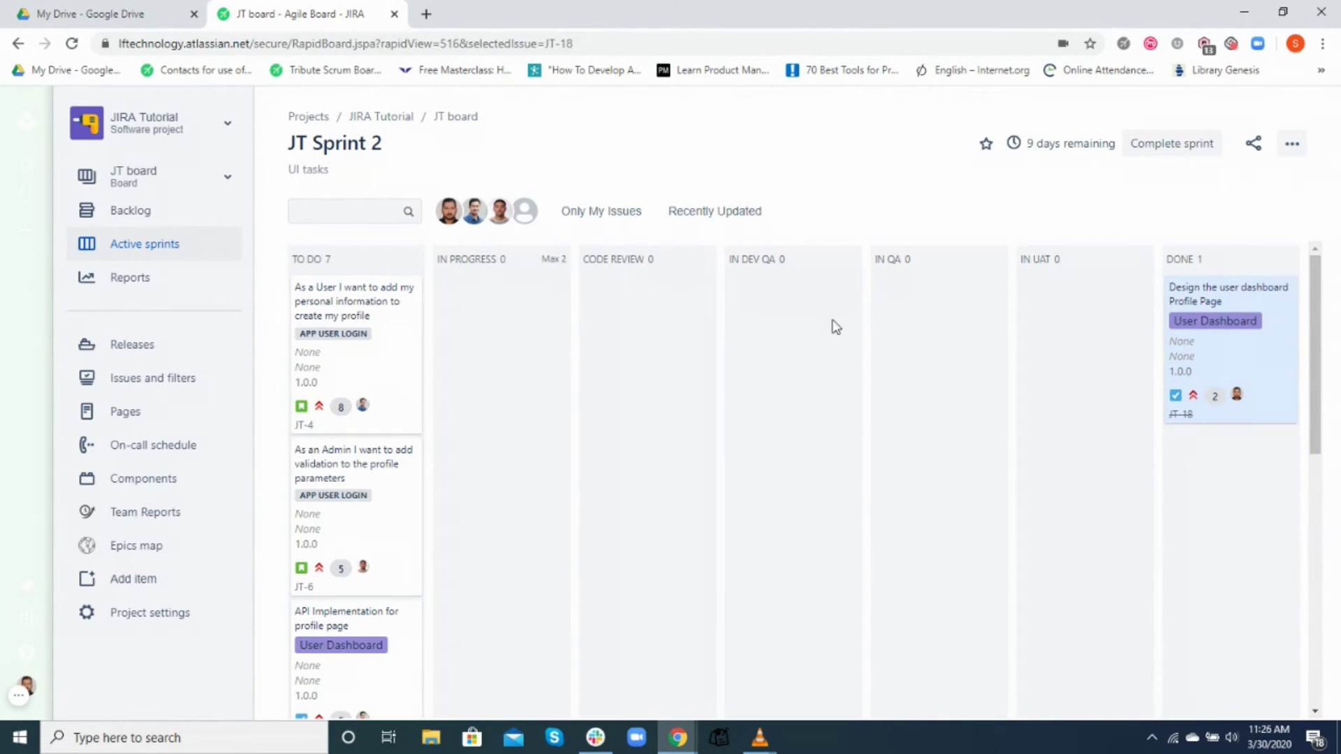
mouse_move(1320, 297)
left_mouse_down()
mouse_move(1318, 350)
mouse_move(1331, 307)
left_mouse_up()
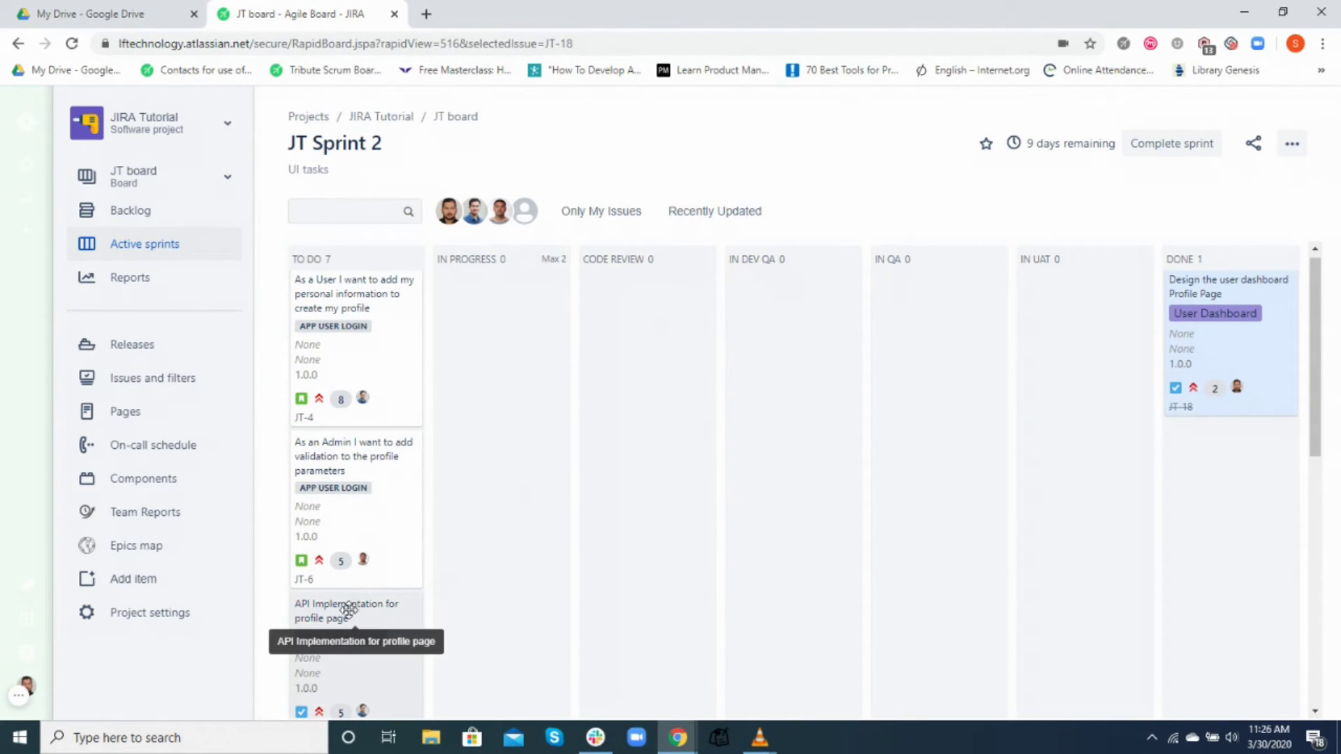
left_click_drag(348, 609, 1236, 584)
left_click_drag(1214, 349, 353, 612)
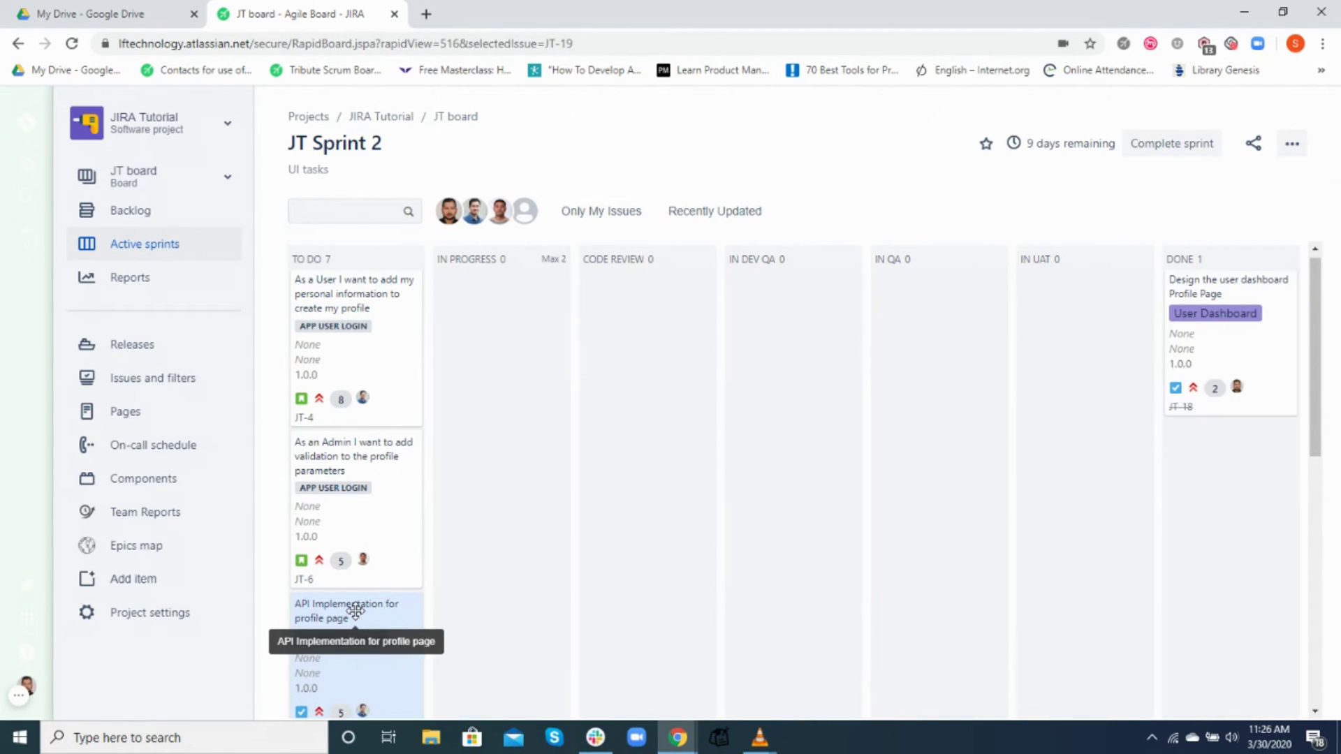
left_click(1293, 146)
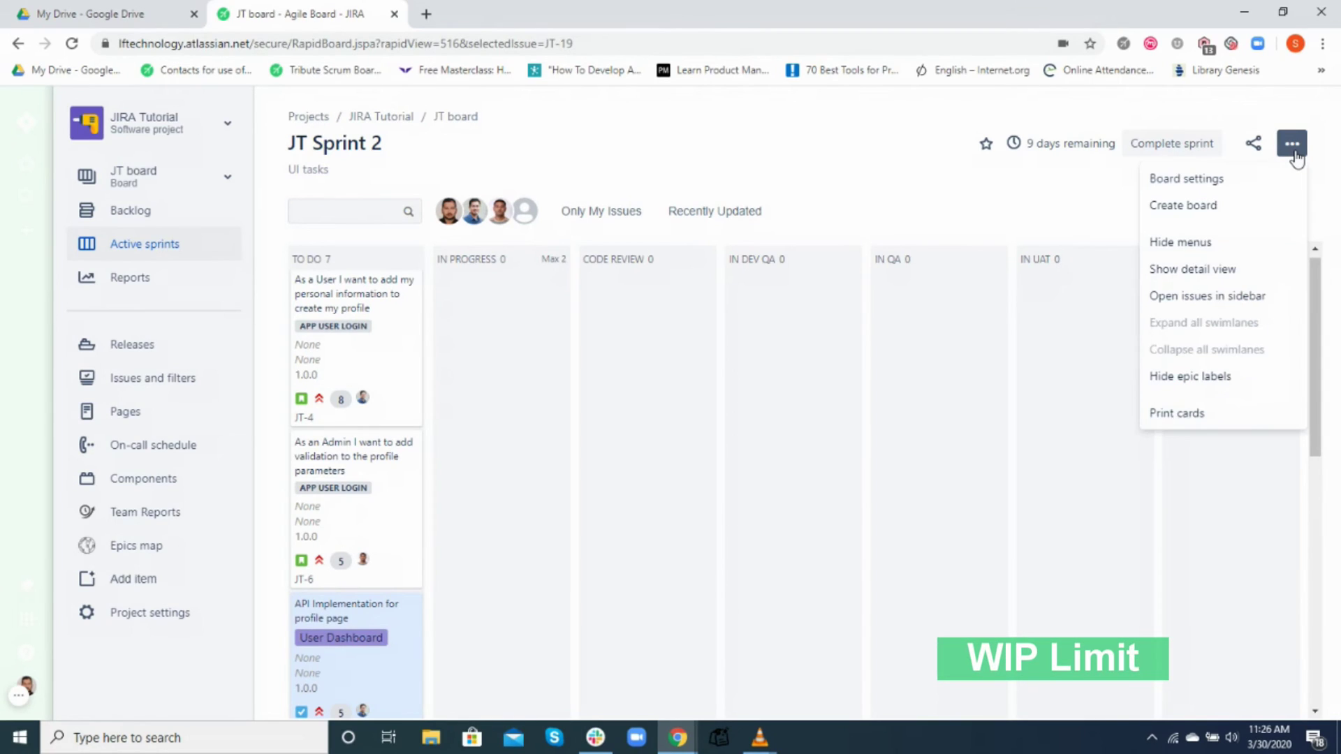
left_click(1211, 181)
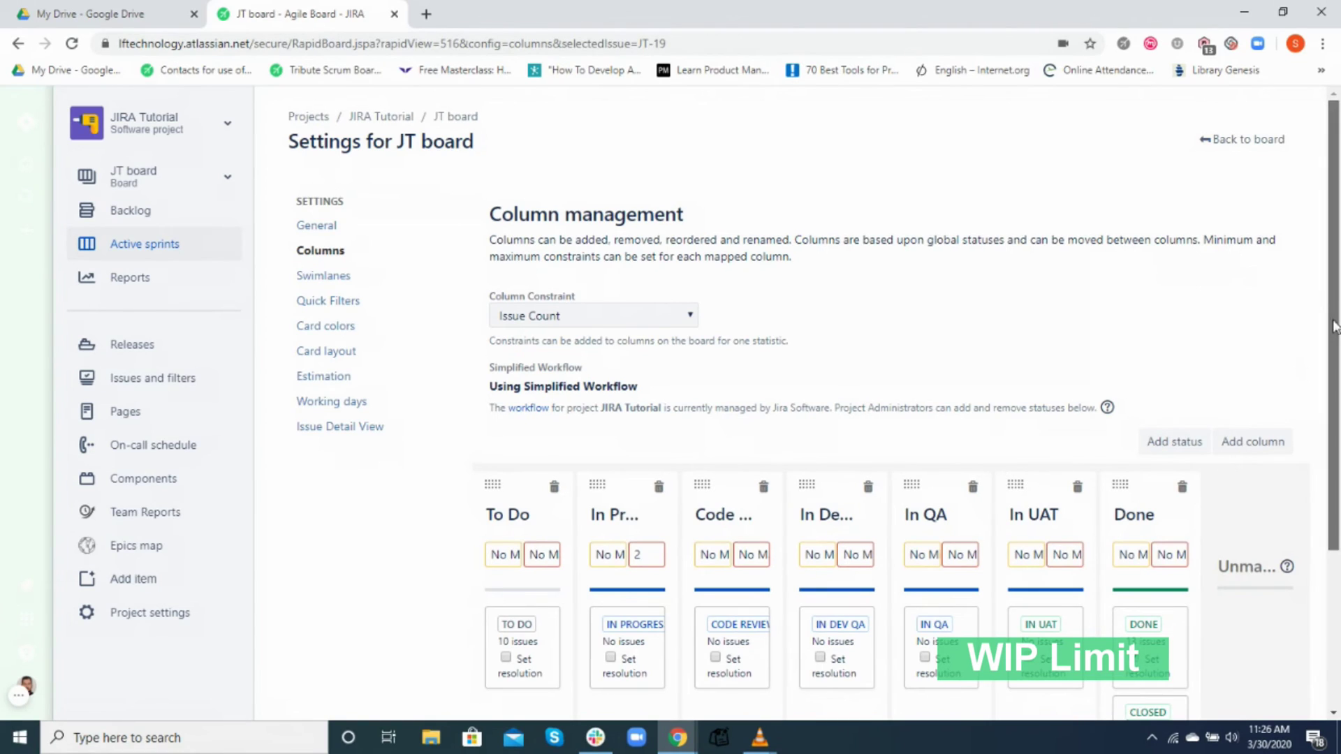
scroll(1313, 430, "down", 2)
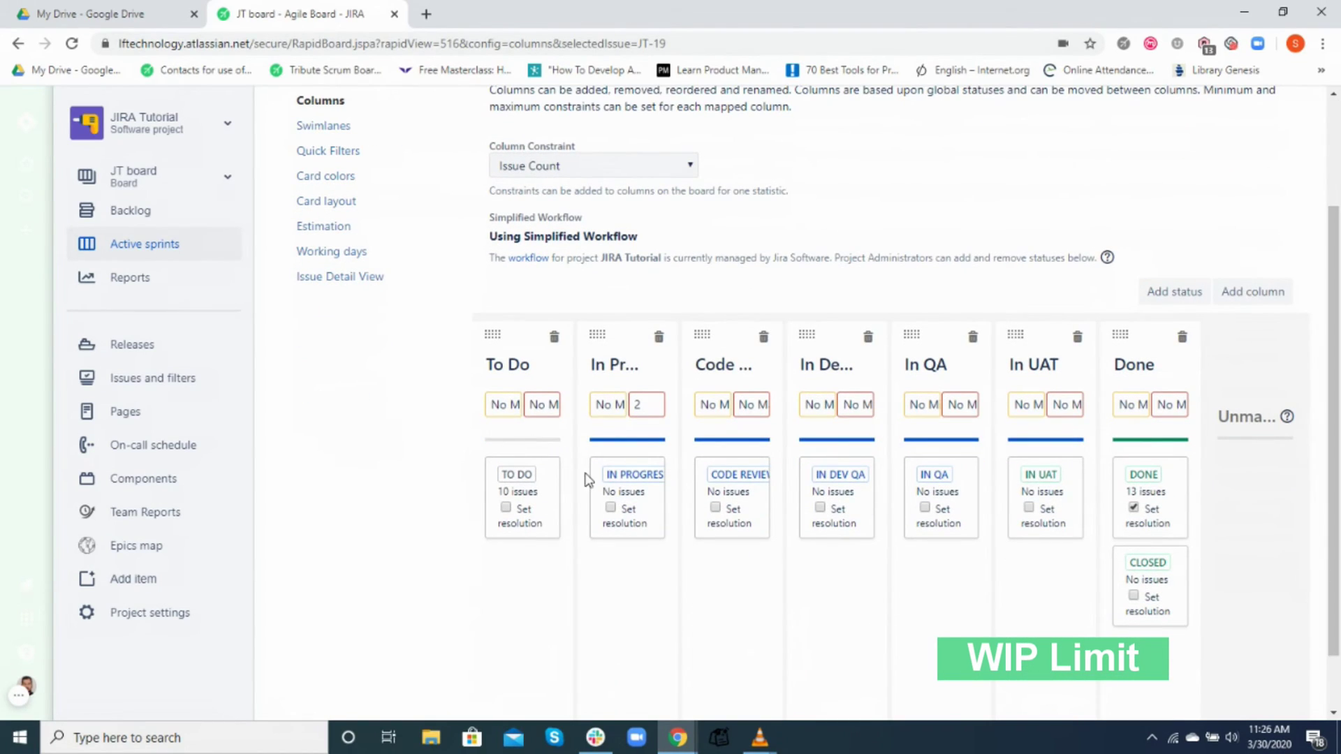
left_click(641, 410)
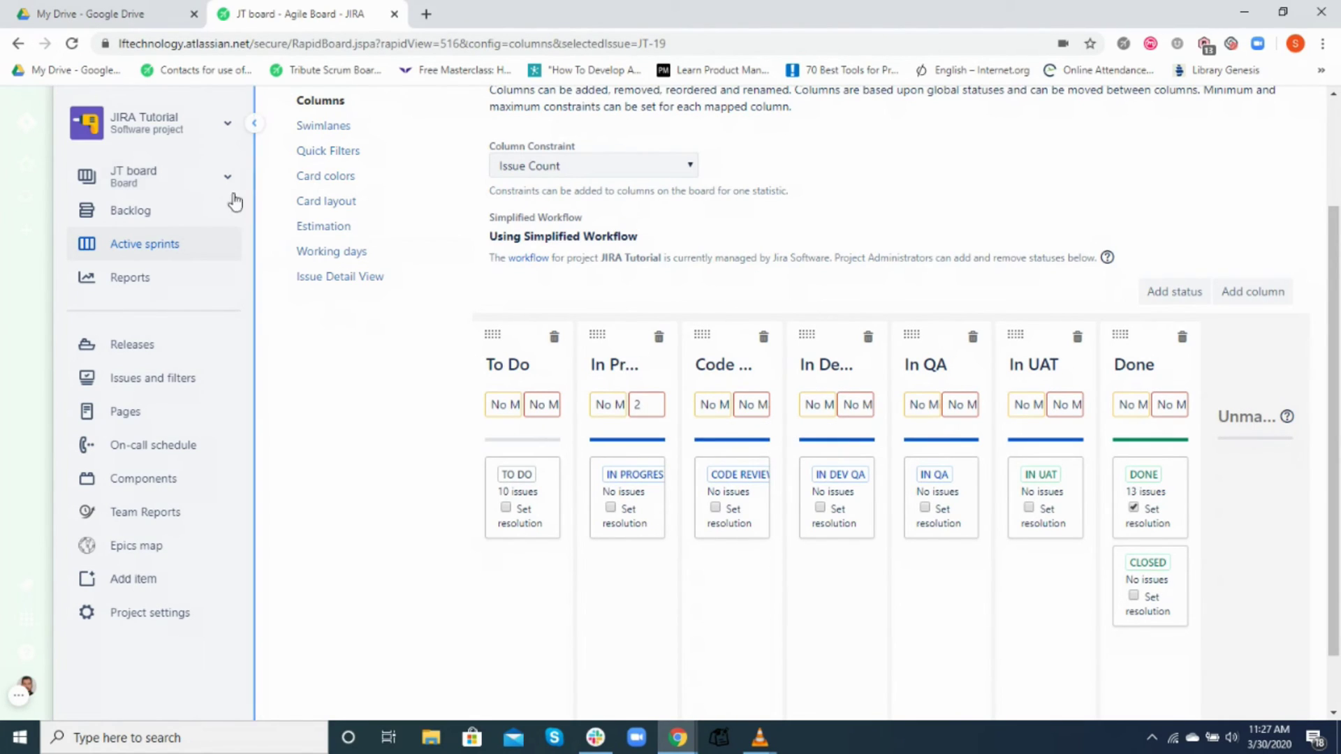
left_click(168, 245)
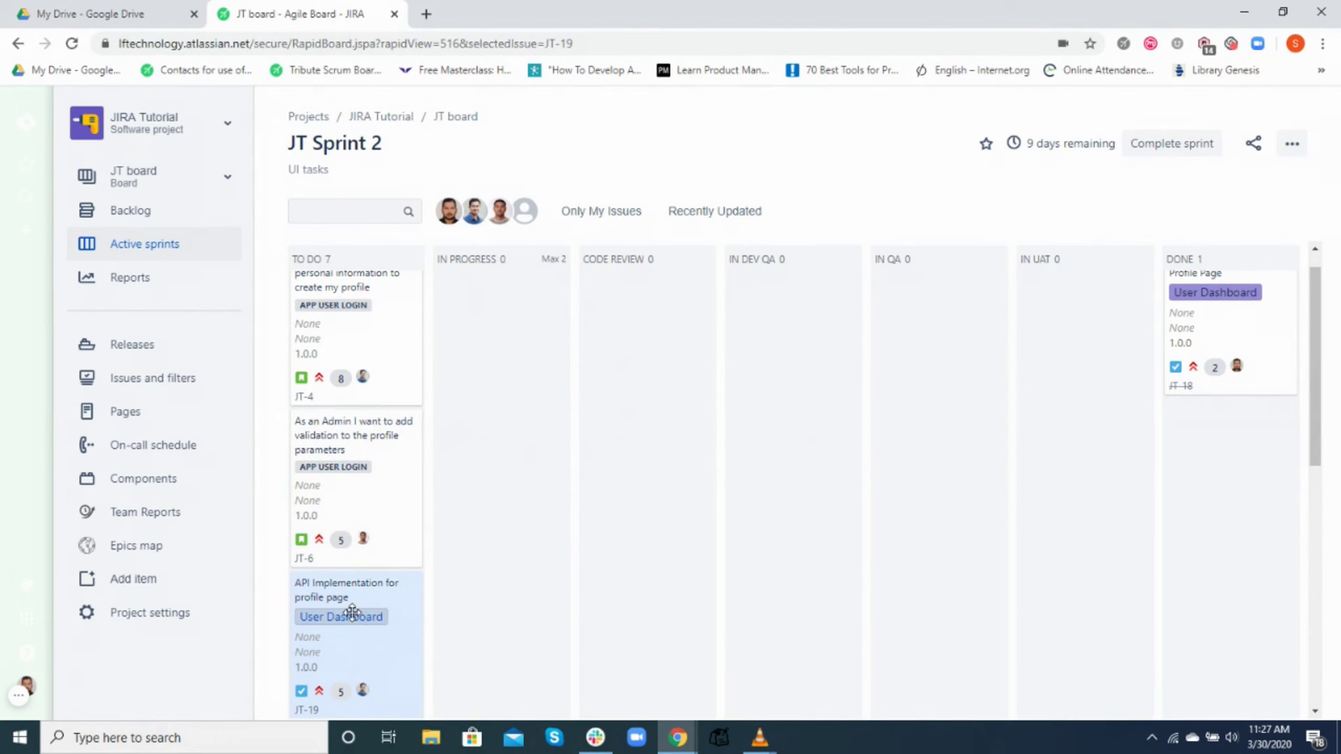
Step: Move JT-19 and JT-6 into IN PROGRESS; return JT-20 to TO DO after the limit warning
left_click_drag(353, 610, 499, 489)
left_click_drag(383, 494, 497, 492)
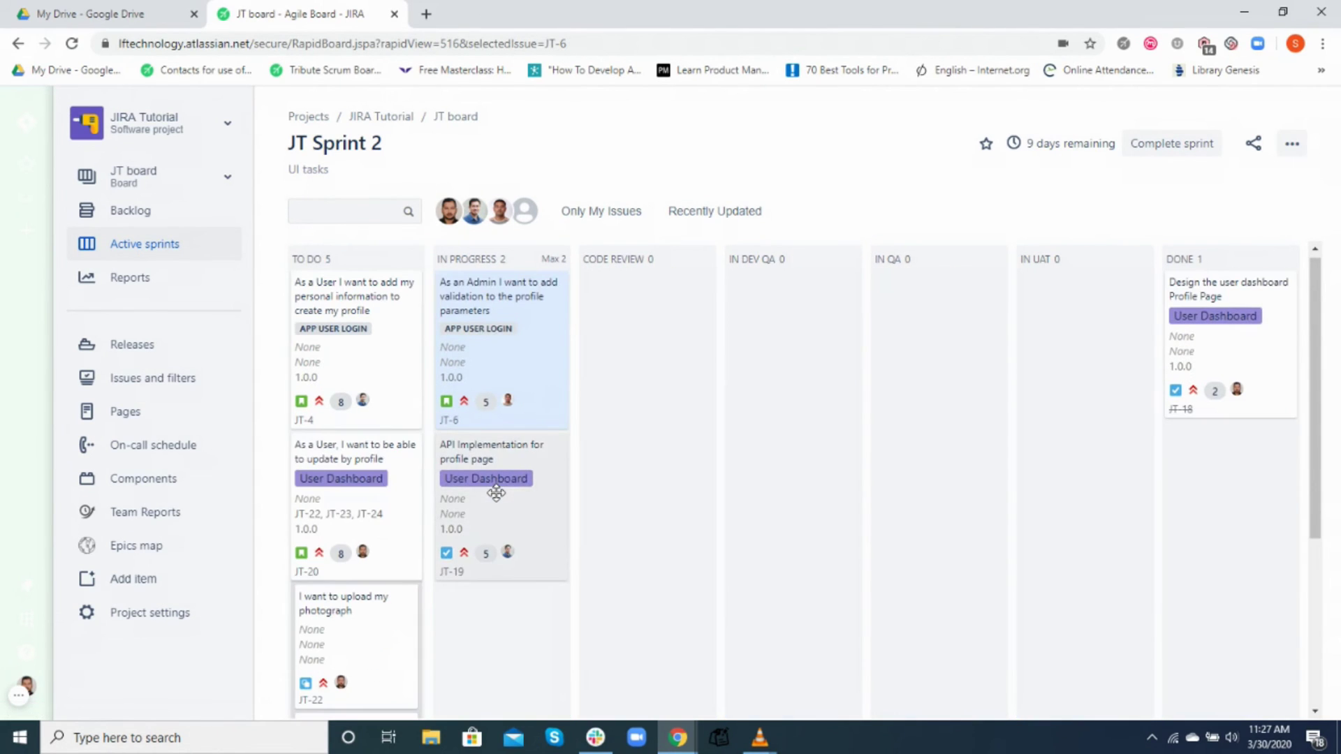
left_click_drag(374, 509, 514, 603)
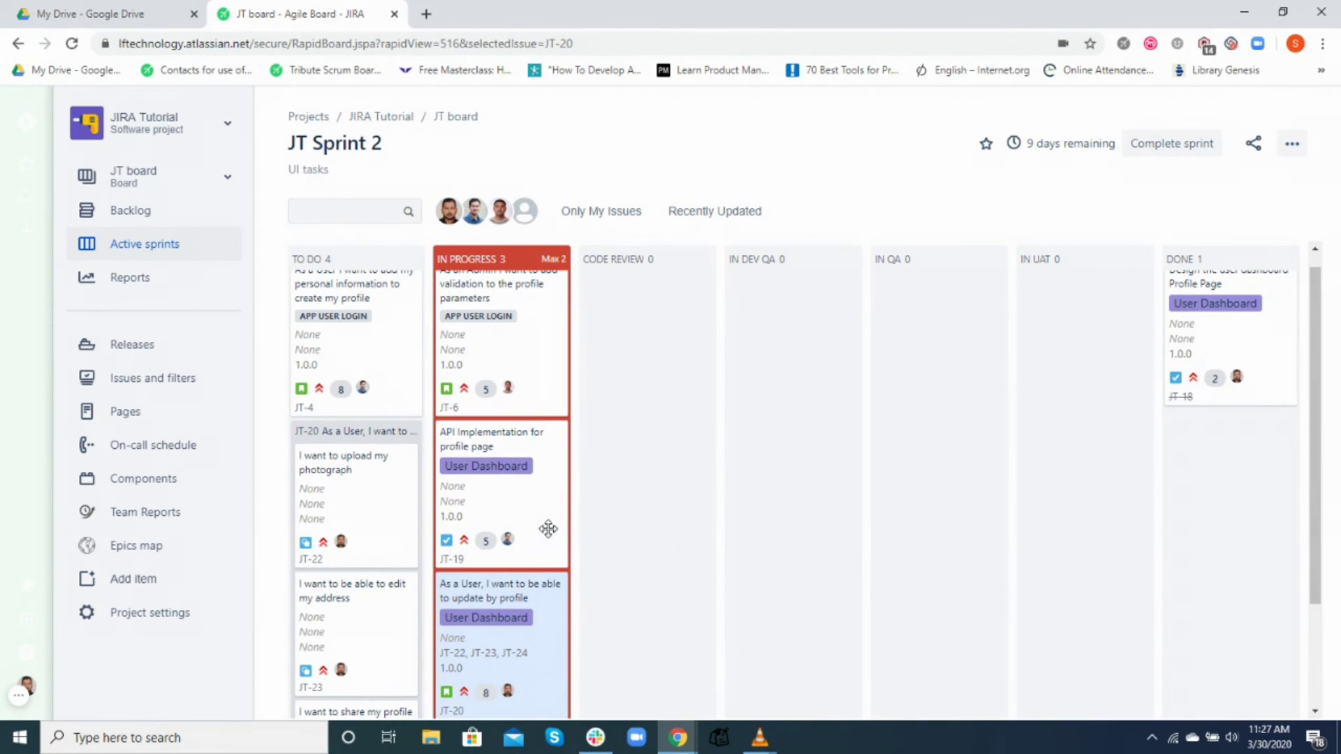
left_click_drag(469, 625, 355, 610)
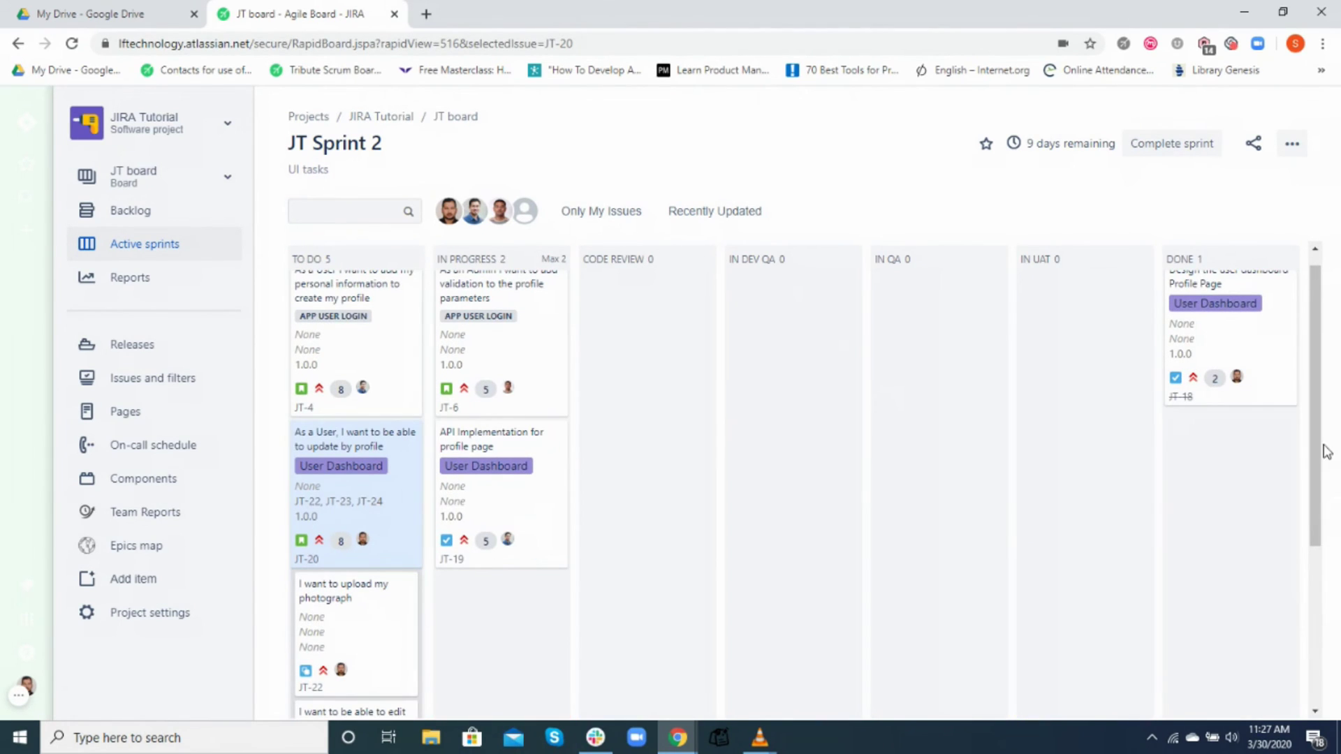
scroll(1322, 378, "up", 1)
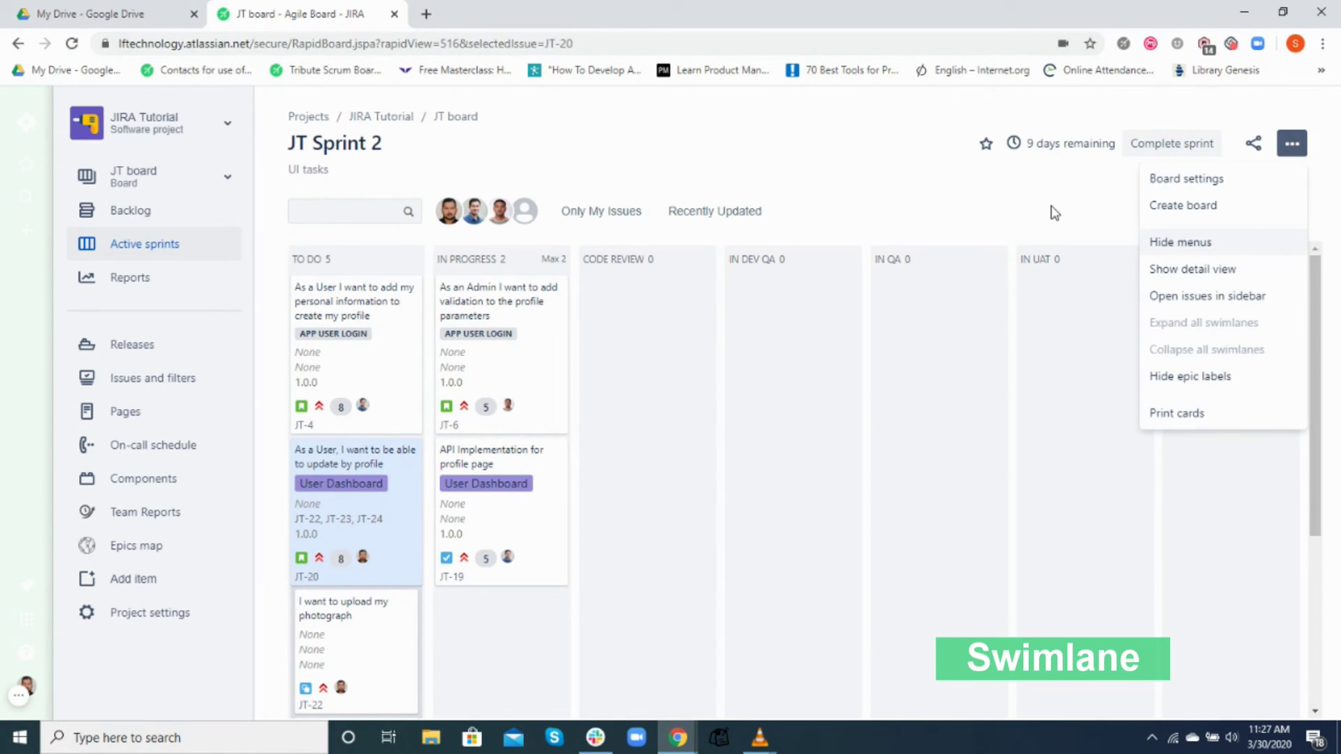
Step: Set Base Swimlanes on to Stories, grouping sub-tasks JT-22 to JT-24 under JT-20
left_click(1196, 187)
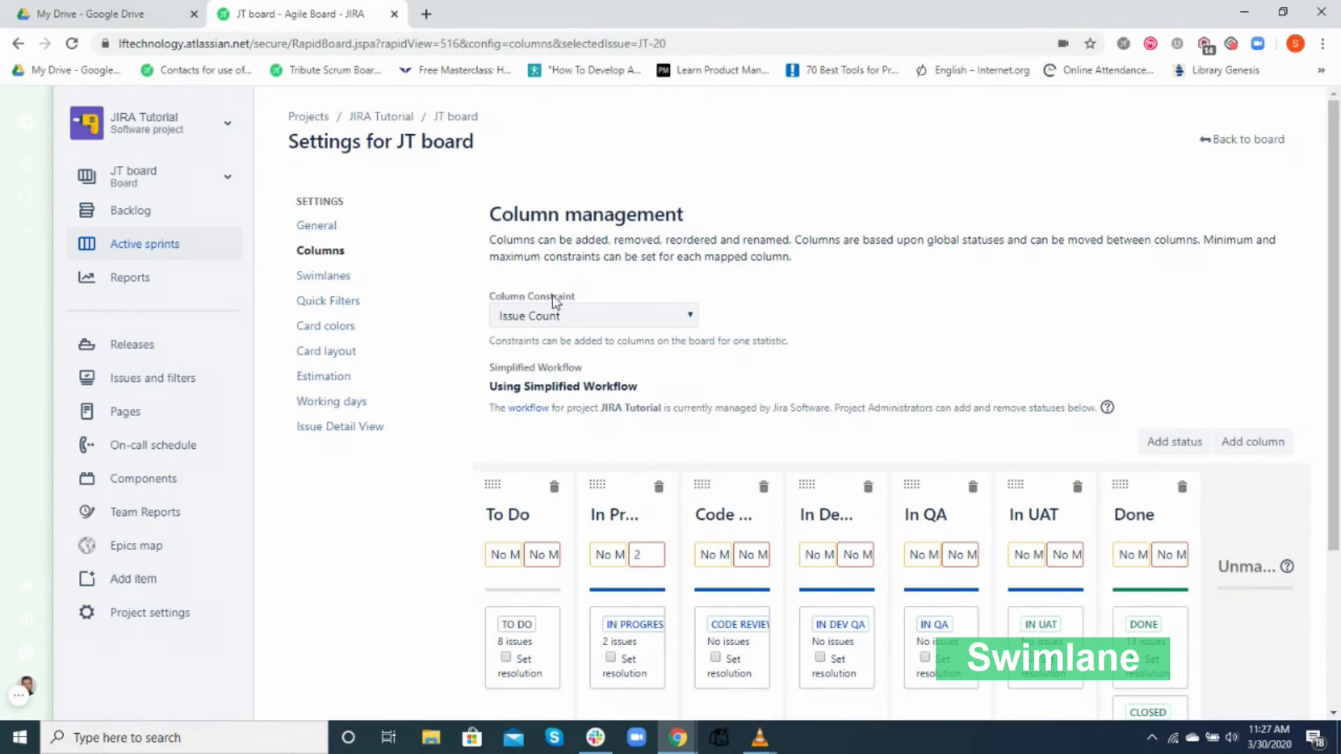
left_click(347, 288)
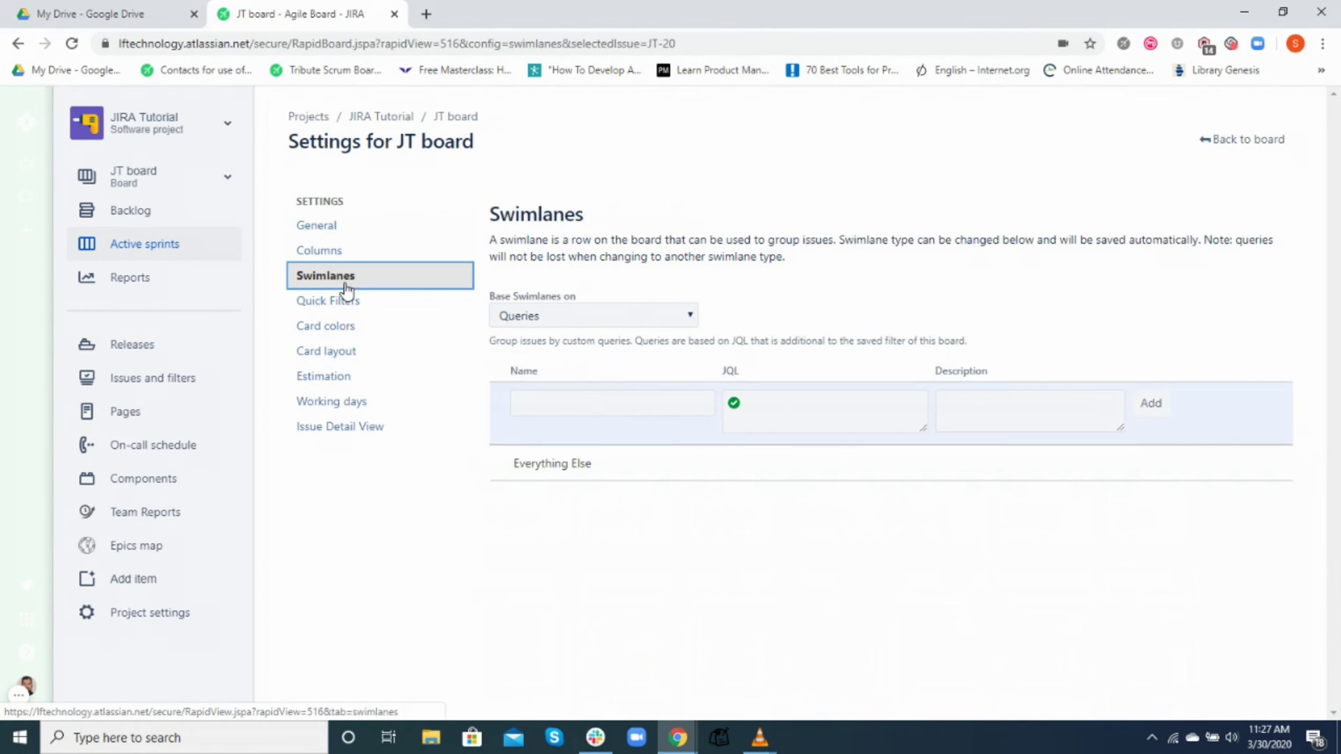
left_click(689, 317)
left_click(639, 360)
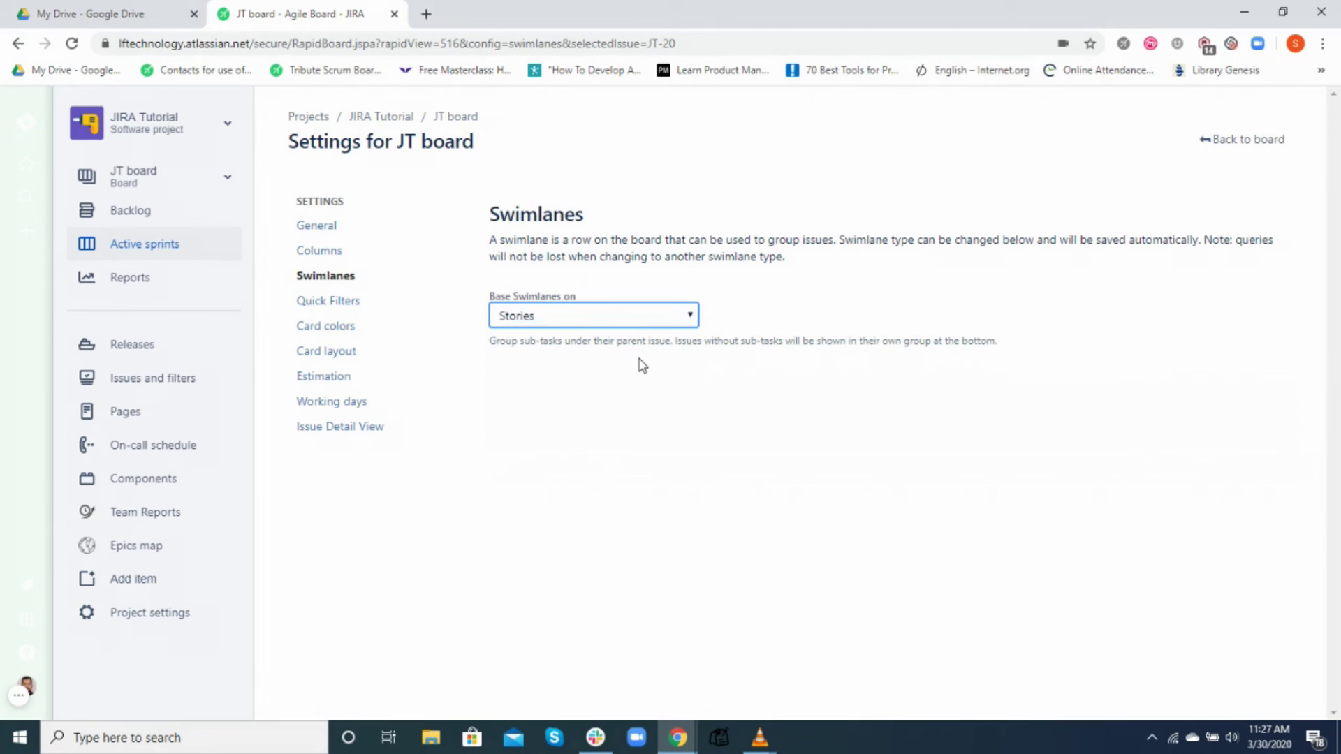
left_click(133, 250)
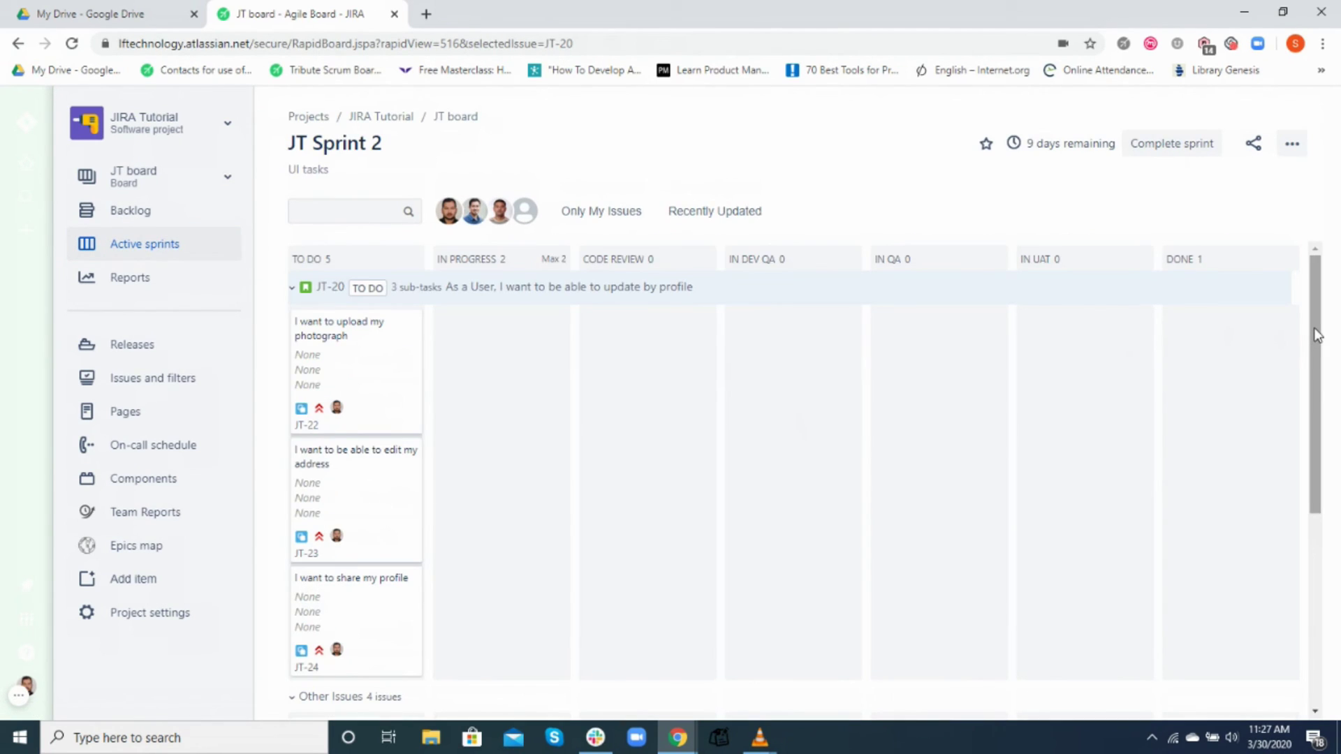
left_click_drag(1315, 333, 1325, 307)
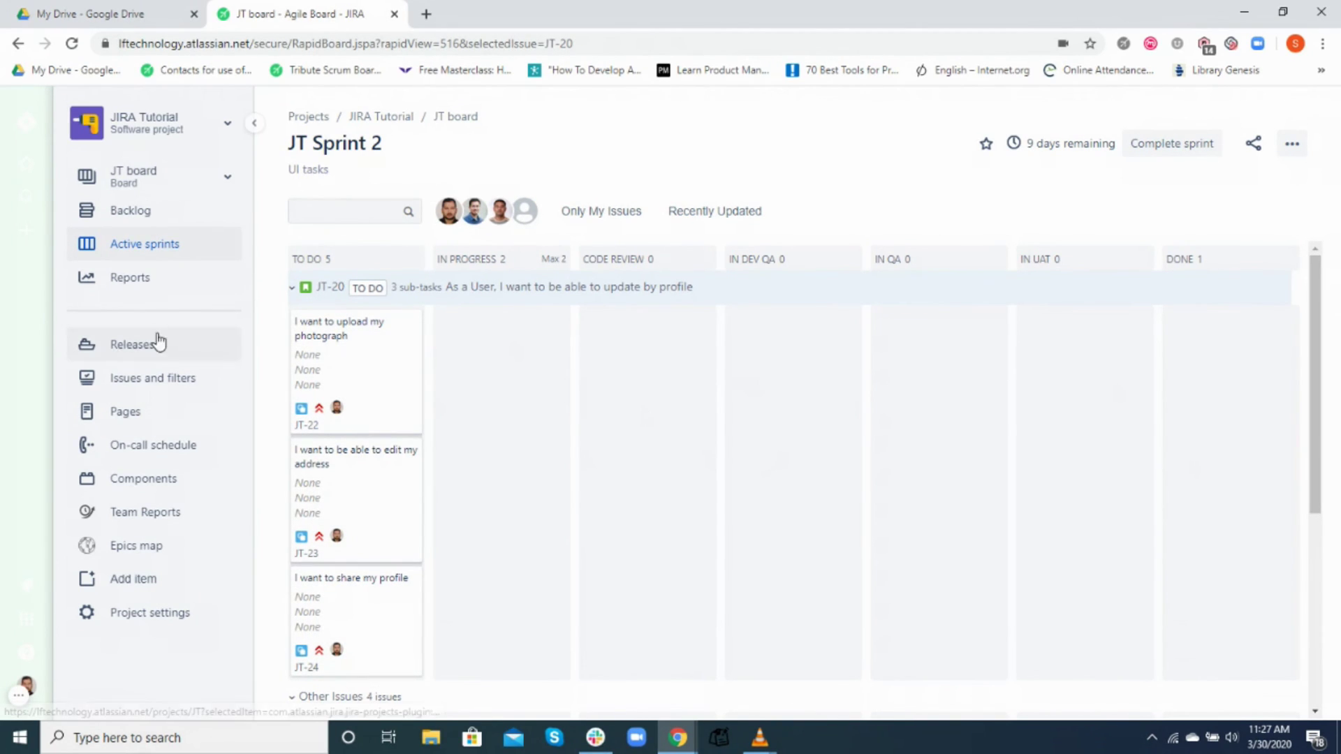
Step: Change Base Swimlanes on to Epics: APP User Login (2 issues) and User Dashboard (6 issues)
left_click(1290, 145)
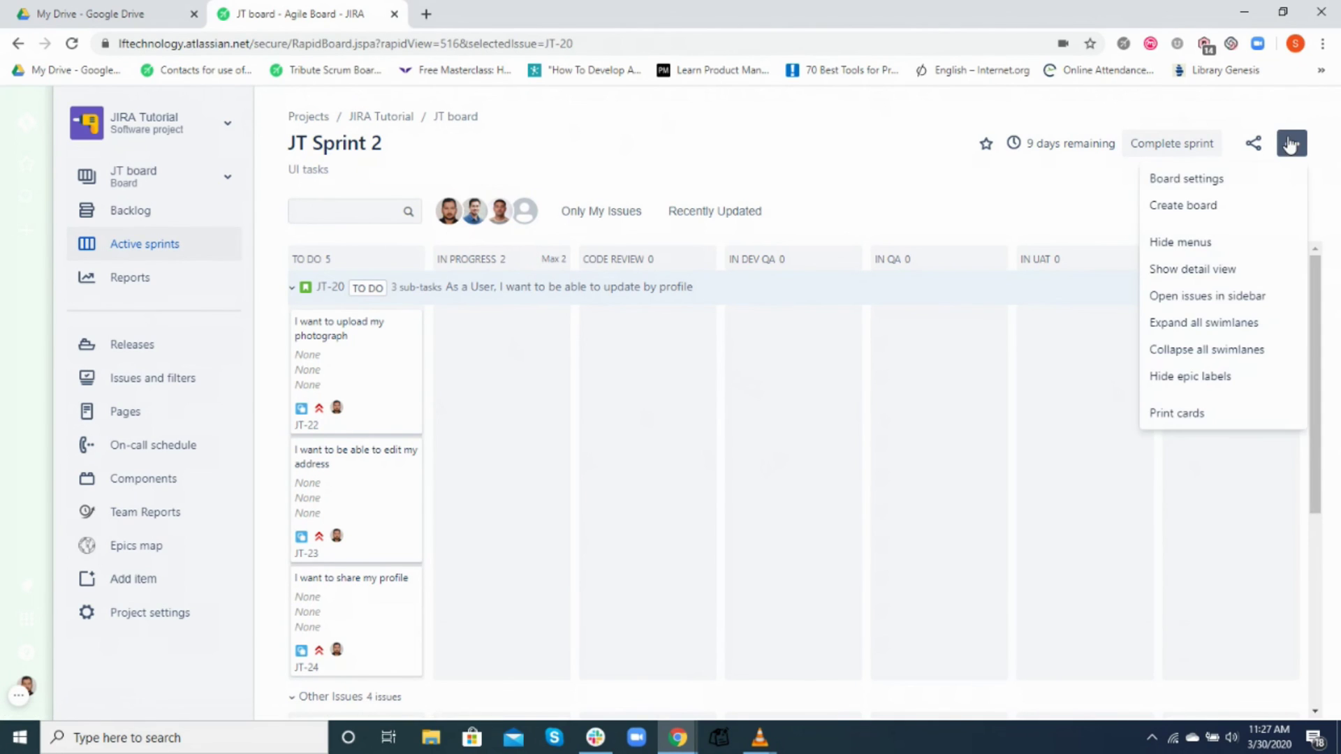
left_click(1196, 176)
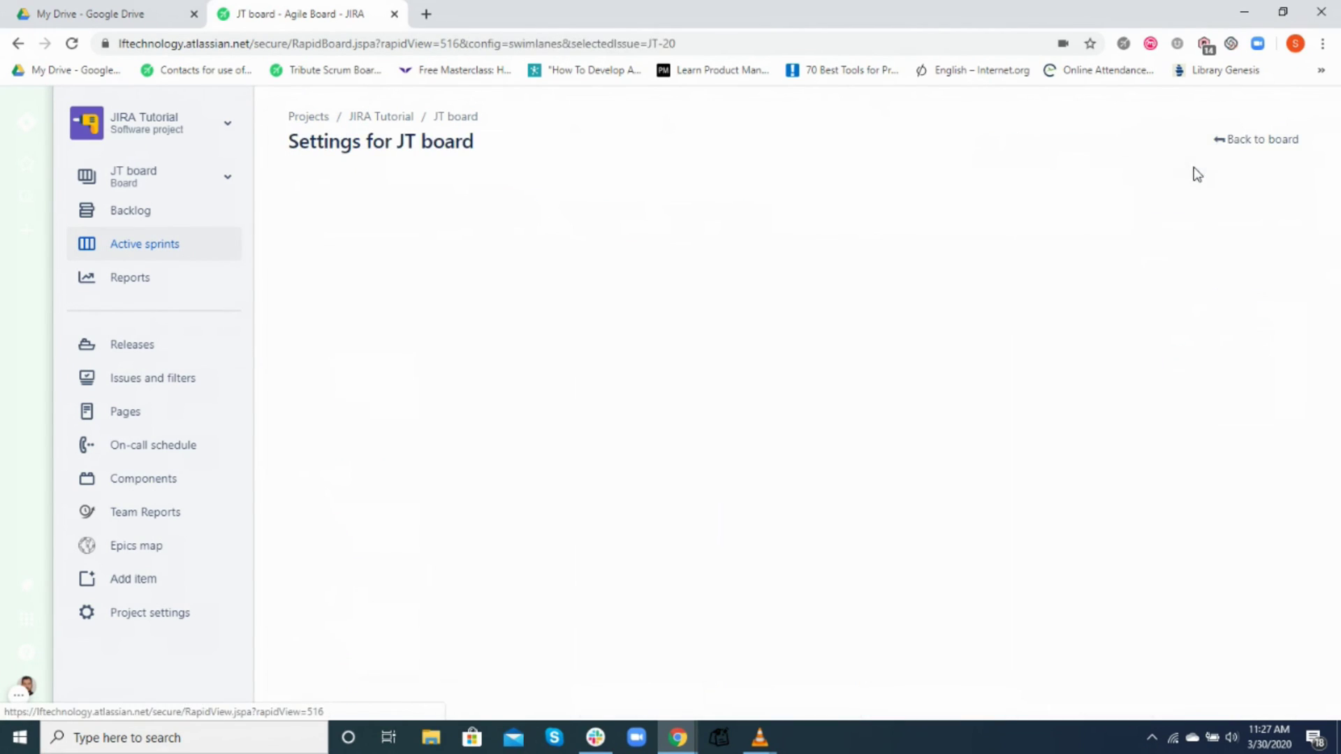
left_click(681, 318)
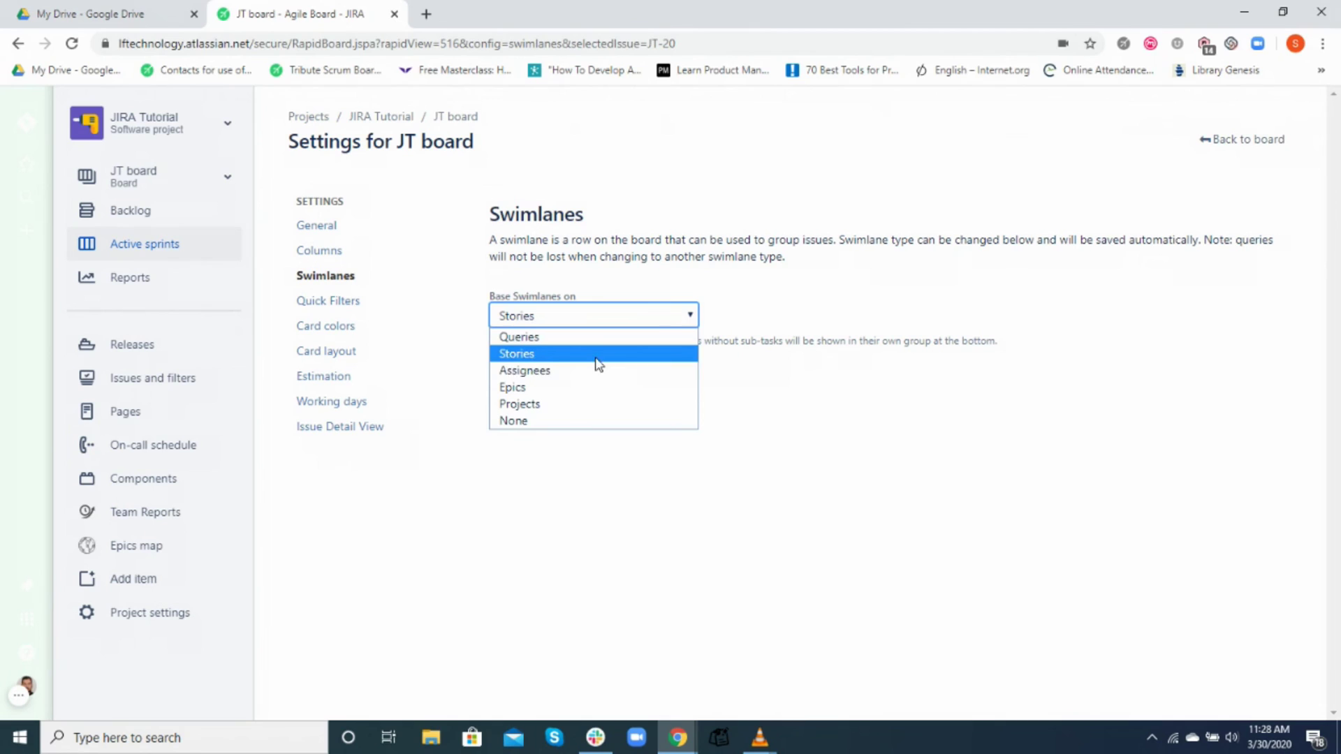
left_click(569, 388)
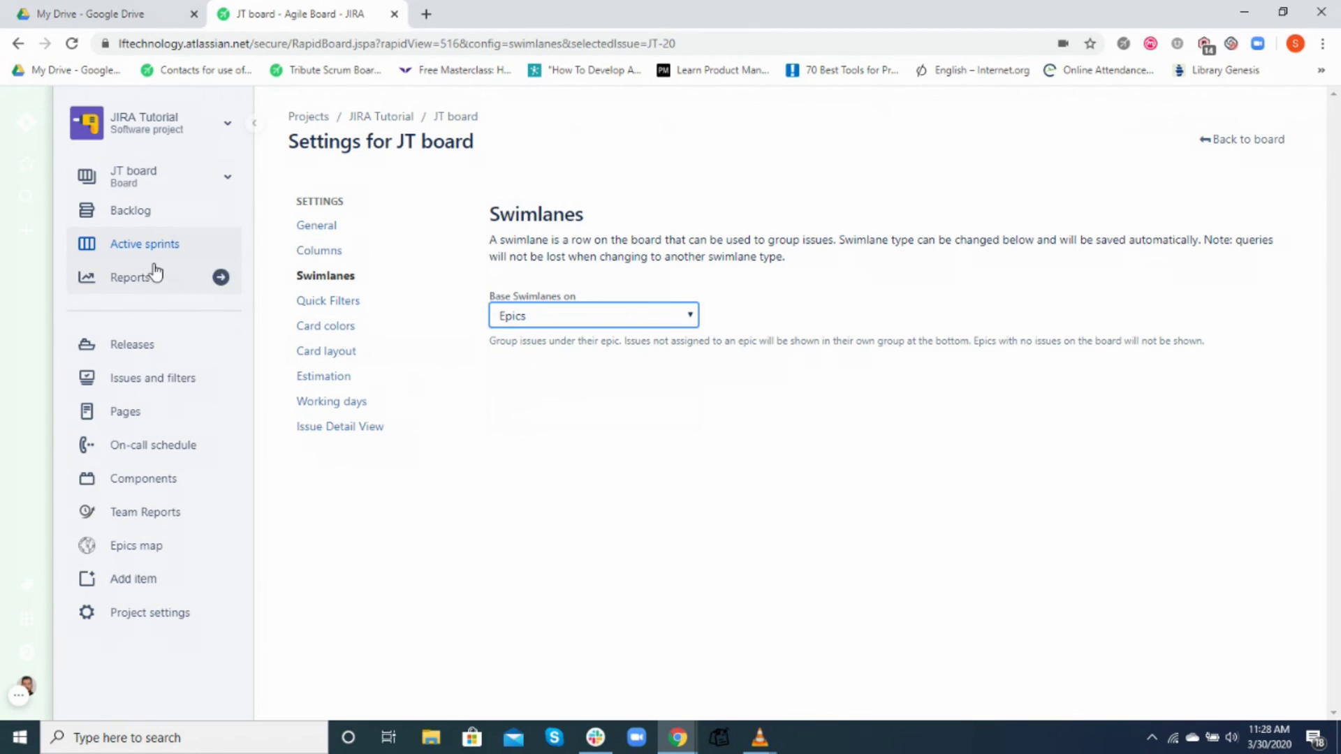
left_click(131, 252)
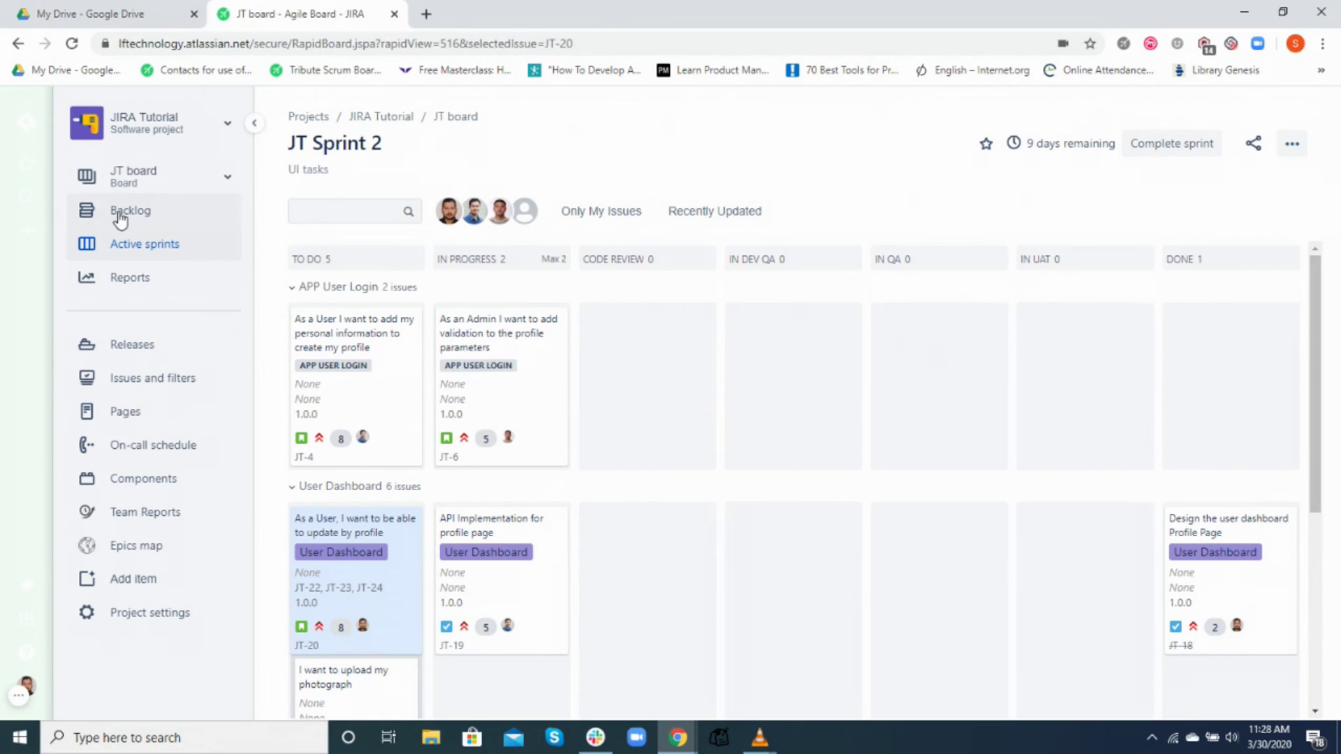
Step: Switch board swimlanes to Queries with a Priority lane (priority = Major), then return to Active sprints
left_click(1293, 144)
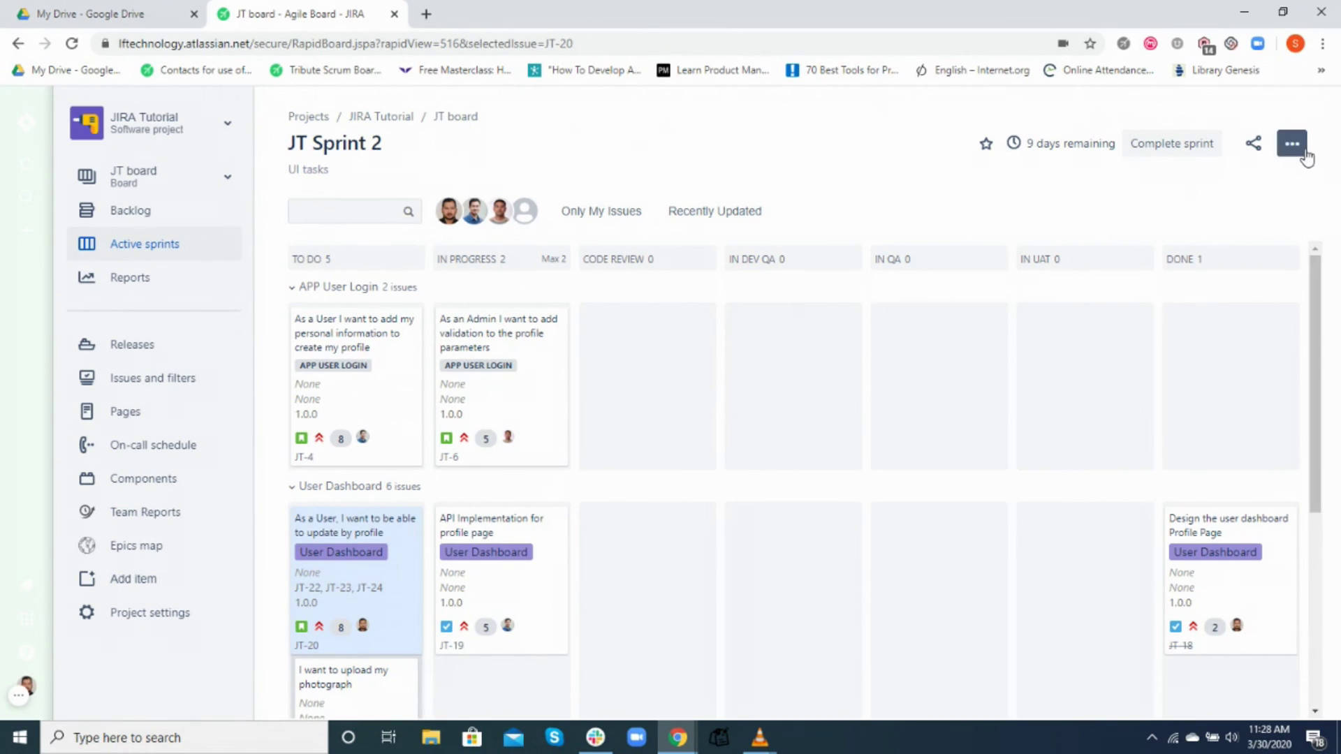
left_click(1185, 178)
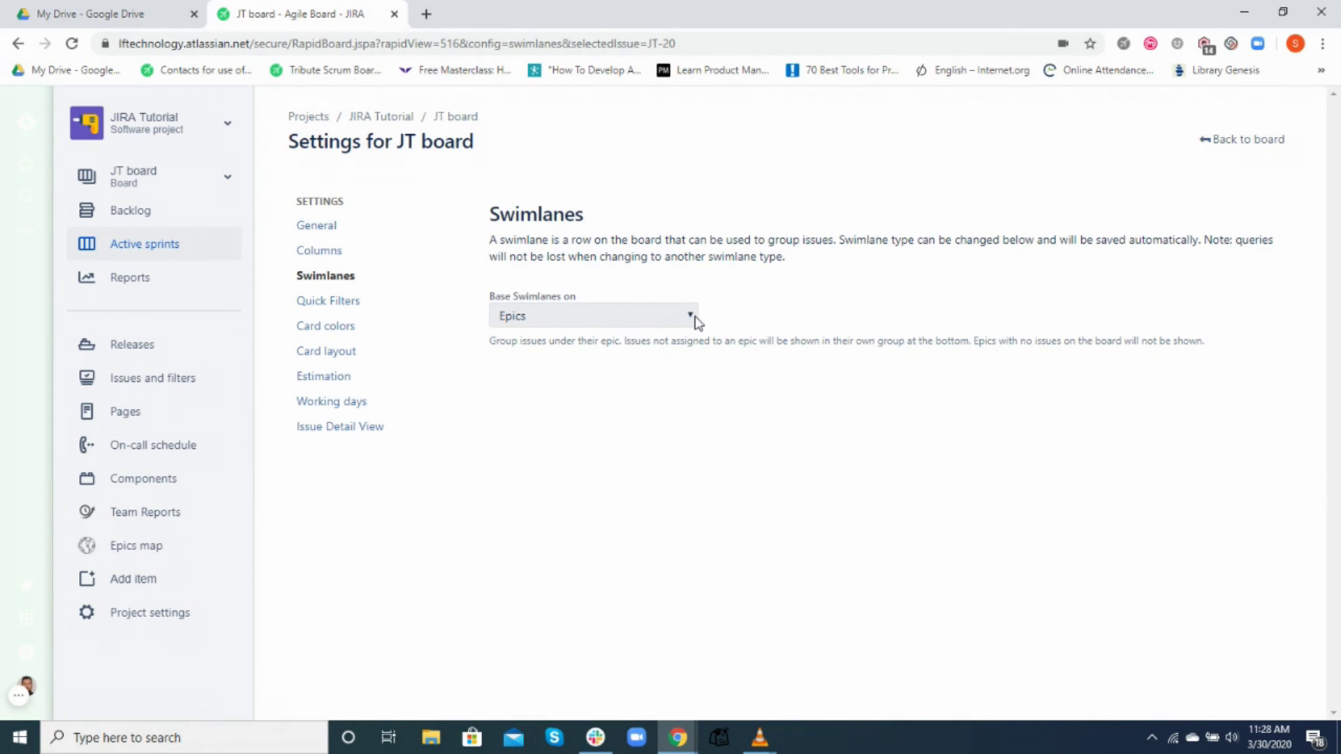
left_click(695, 316)
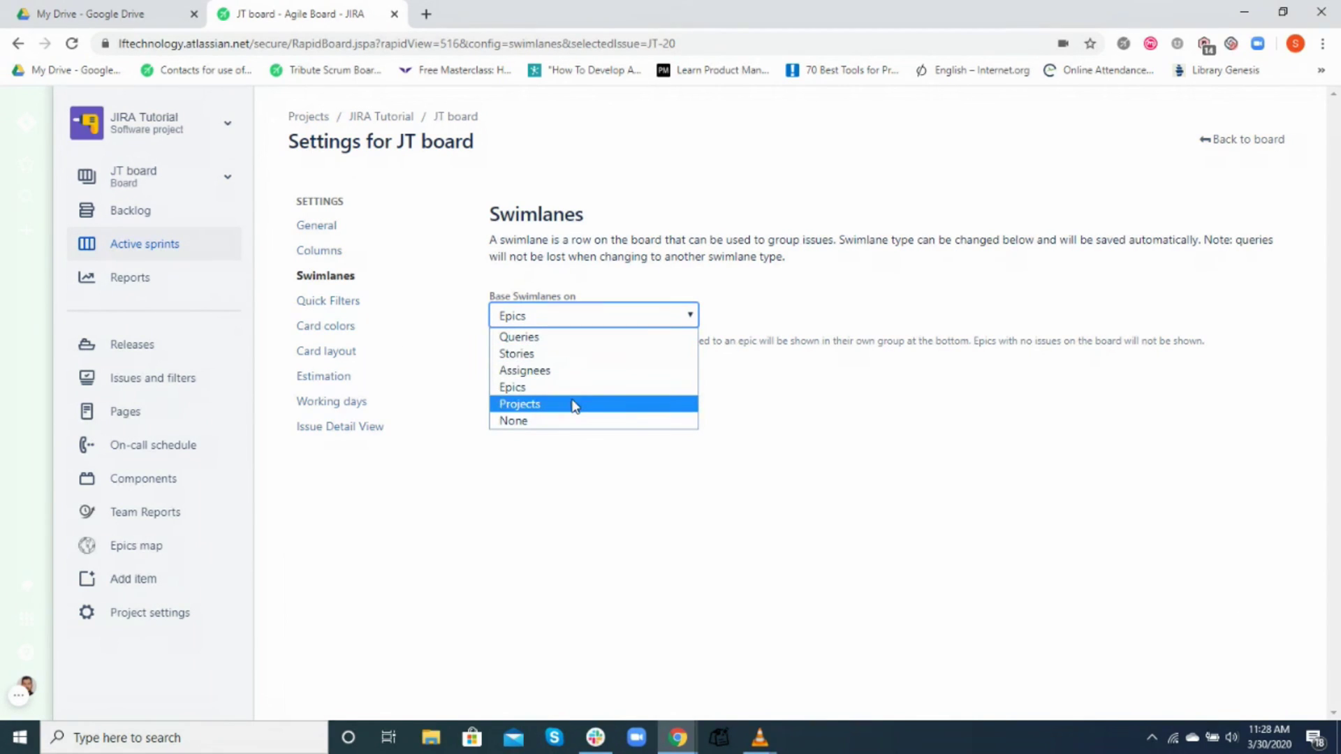
left_click(567, 346)
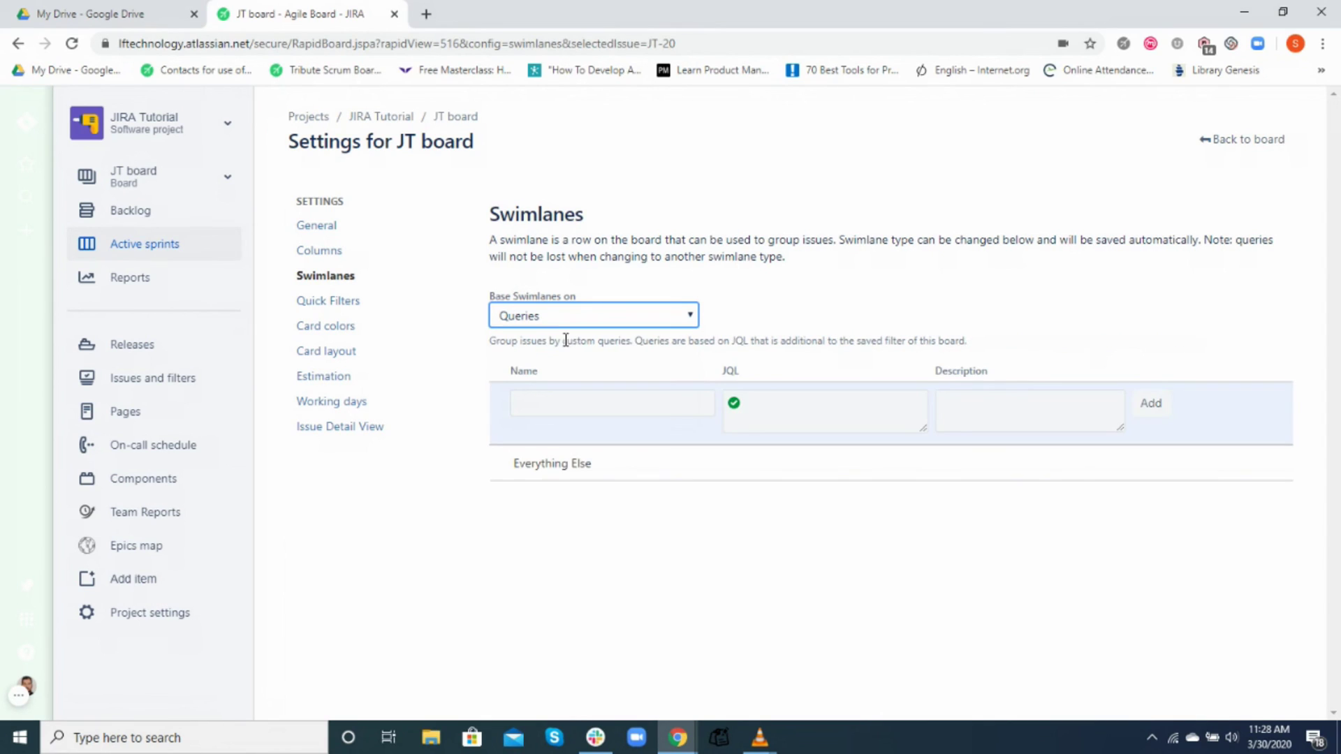
left_click(614, 474)
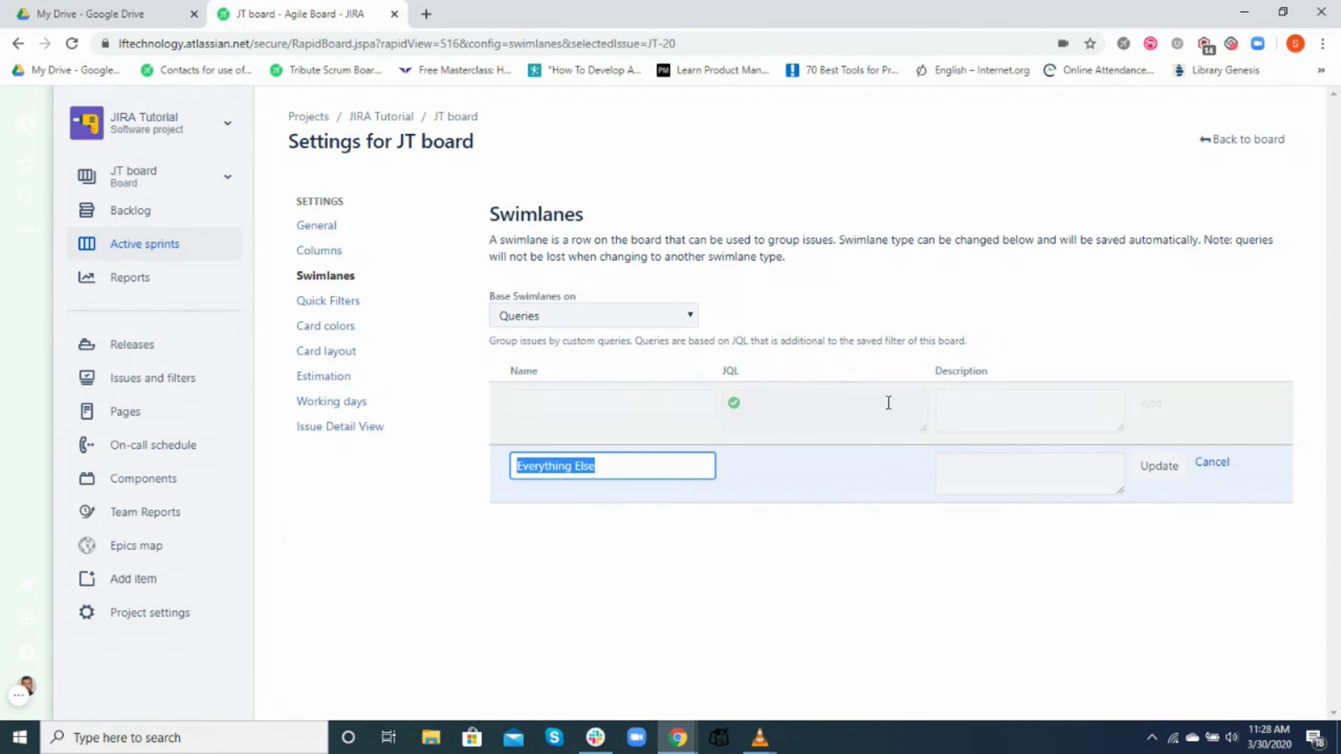
left_click(19, 46)
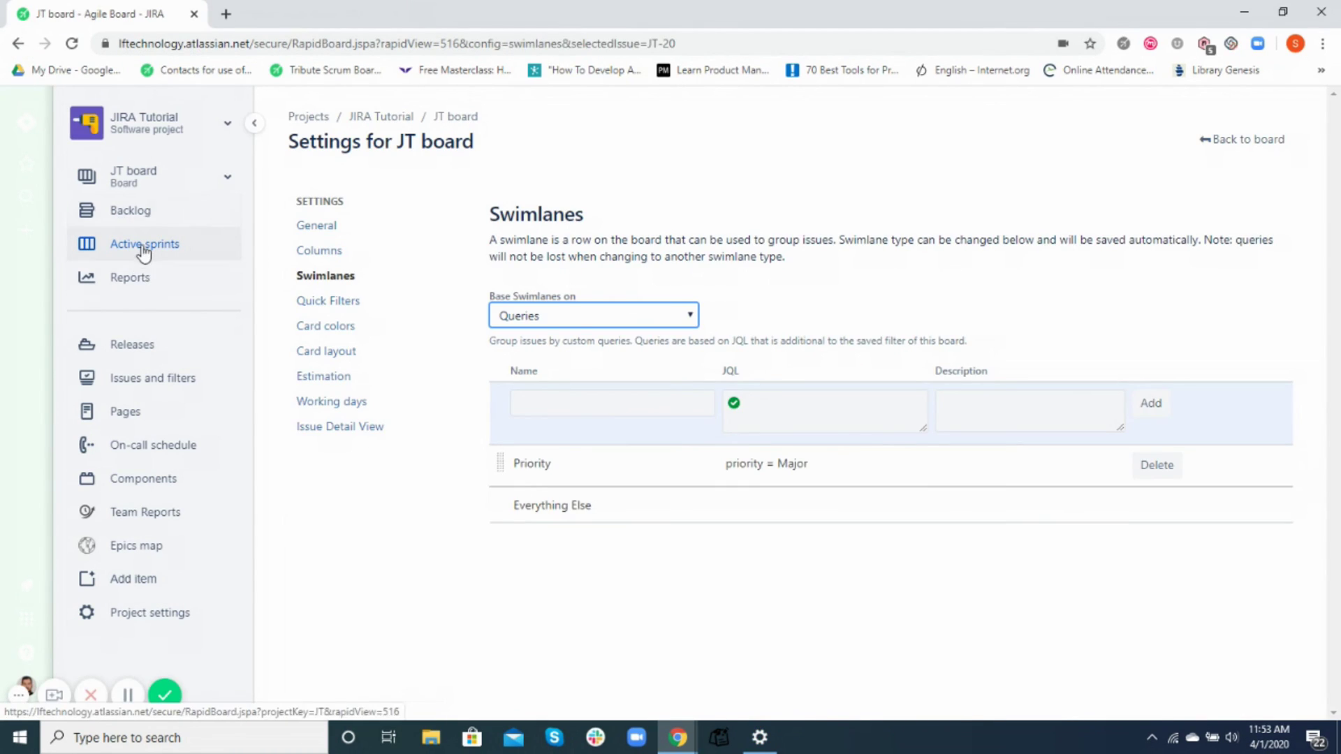
left_click(144, 246)
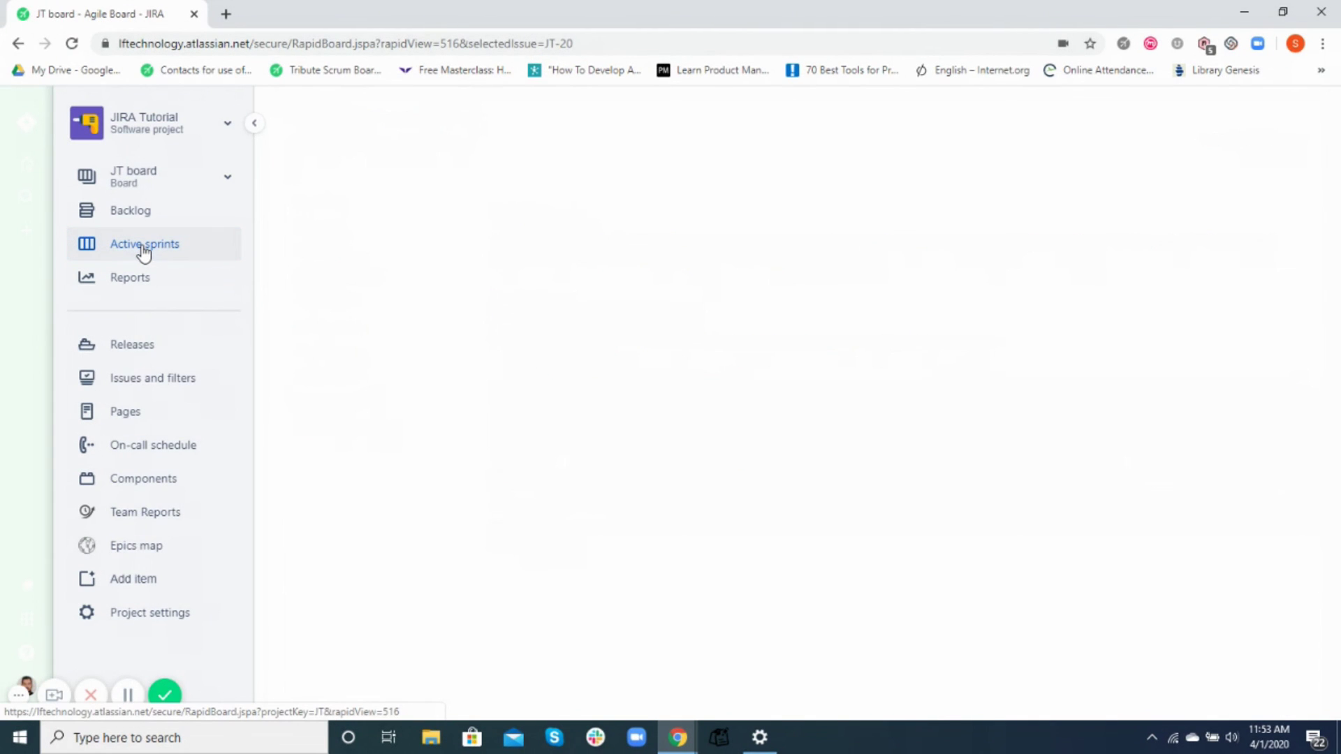